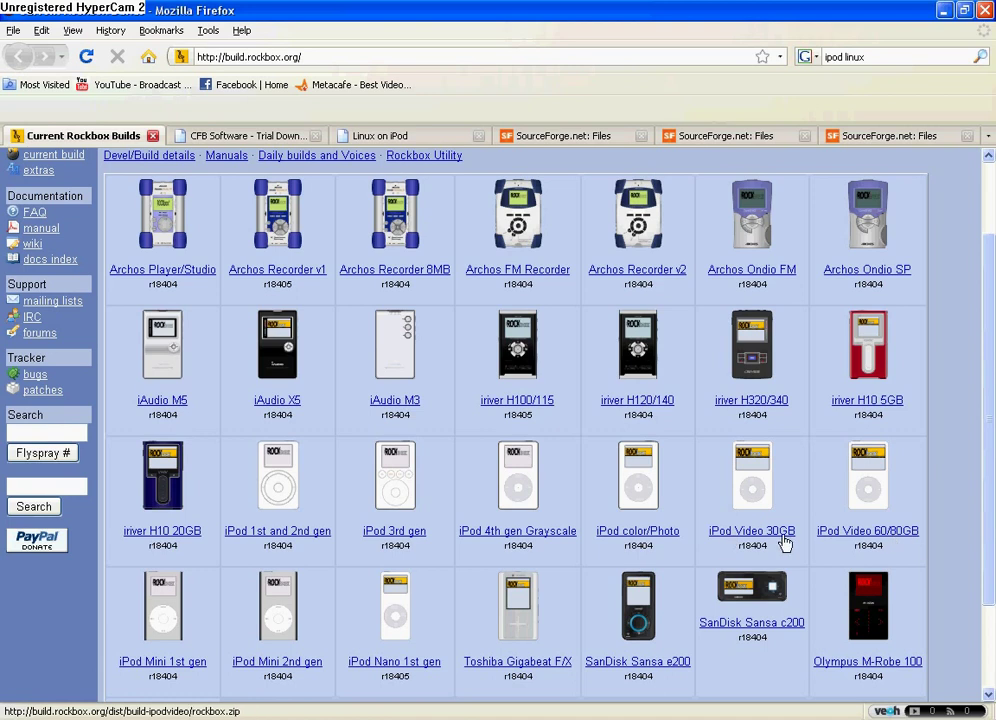
- Download the iPod Nano 1st gen build as rockbox.zip, minimize the browser and close the Downloads window
left_click(392, 662)
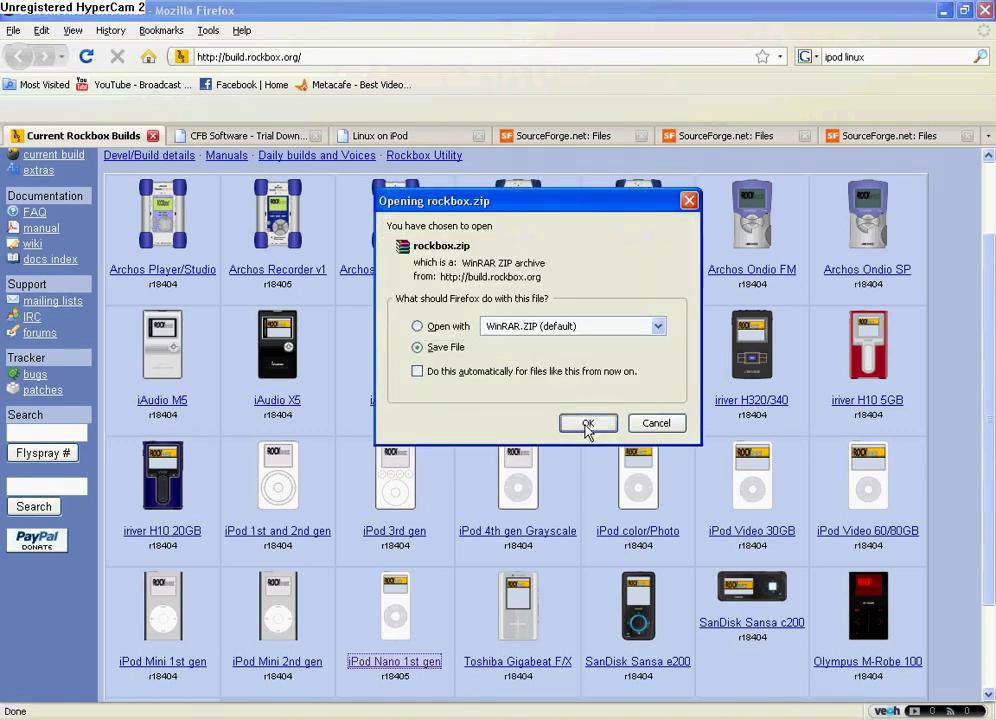
left_click(587, 424)
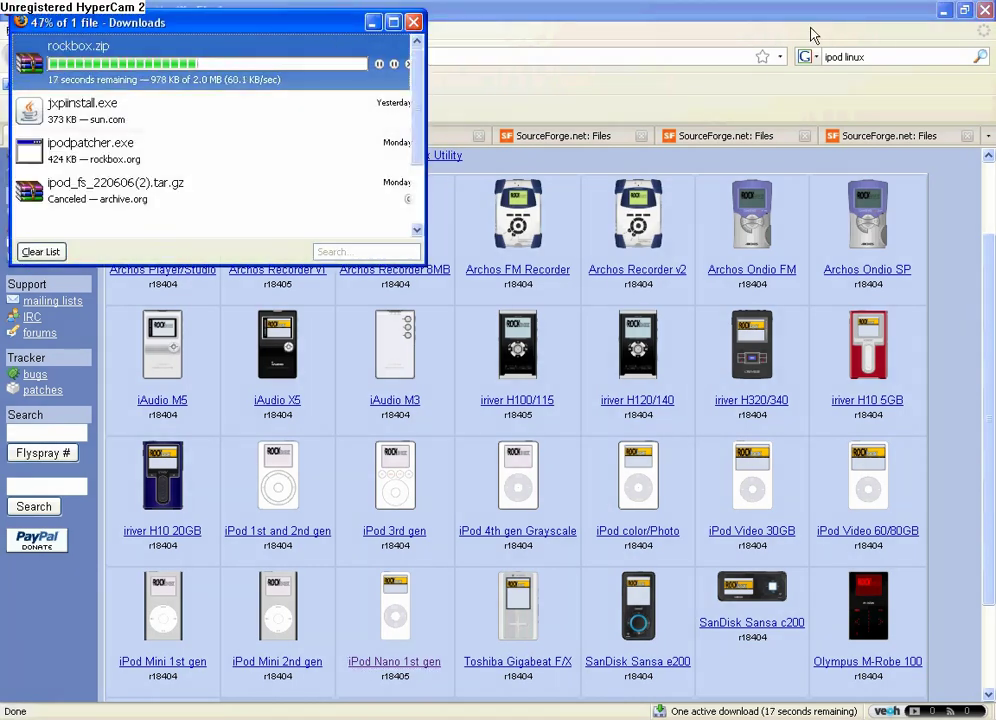
left_click(944, 10)
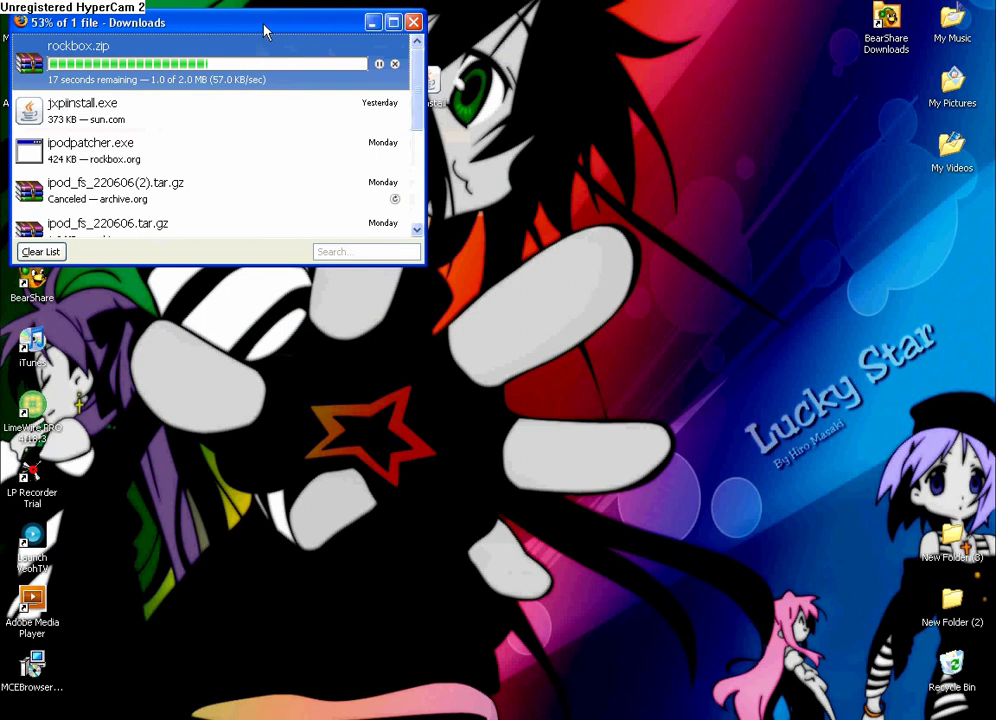
left_click_drag(225, 28, 271, 162)
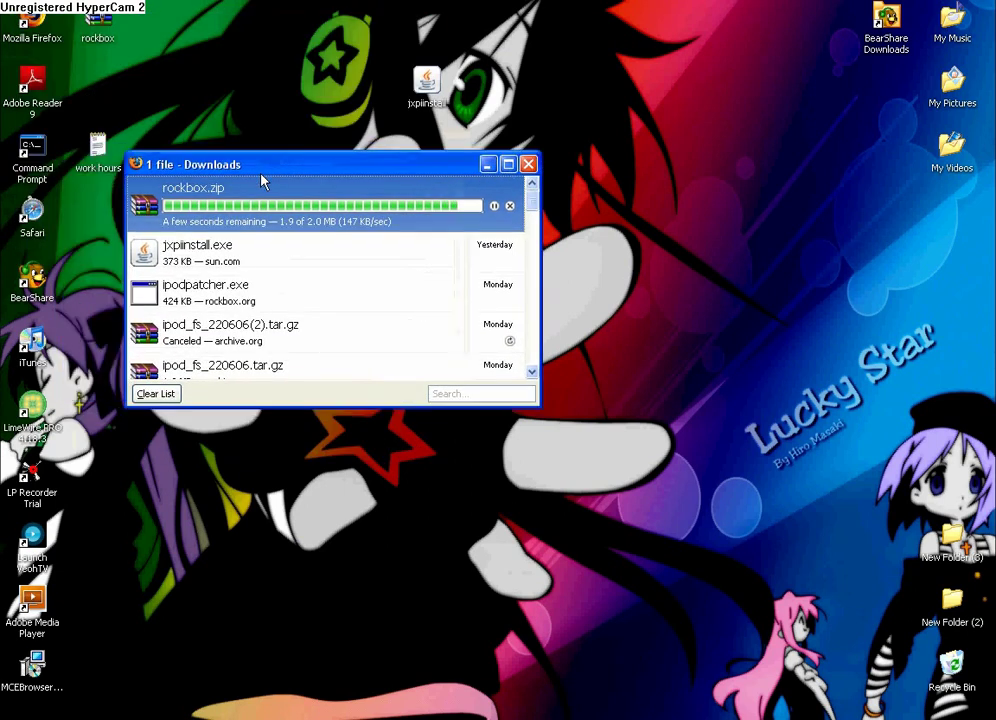
left_click_drag(243, 166, 250, 166)
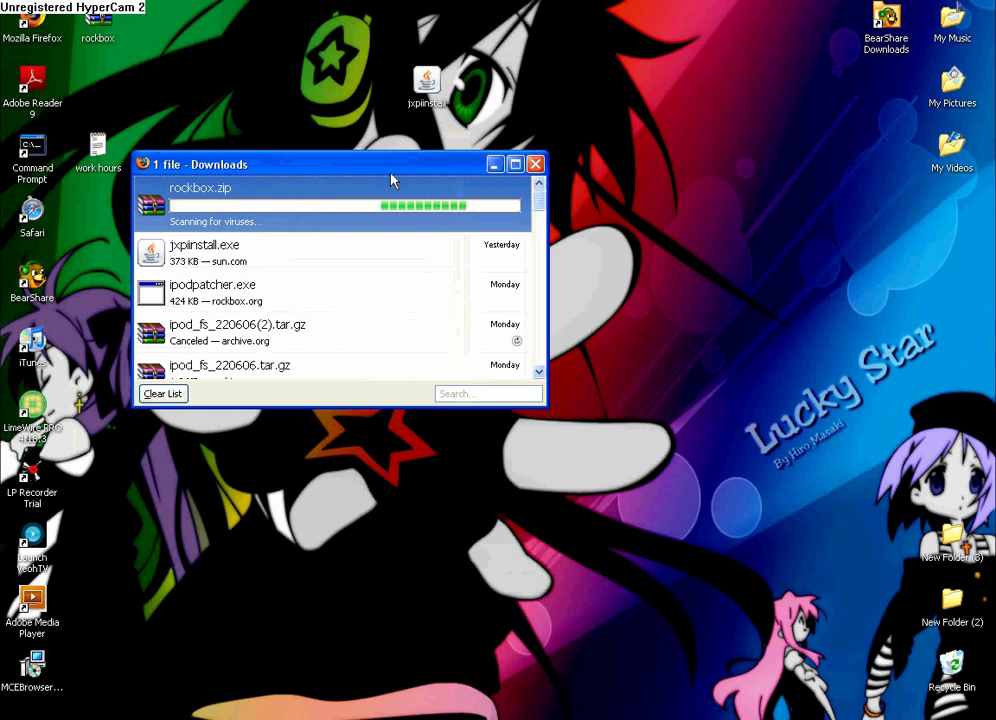
left_click(536, 166)
- Extract the rockbox archive onto the desktop and move the extracted .rockbox folder to an empty central spot
left_click(97, 22)
right_click(100, 22)
left_click(161, 77)
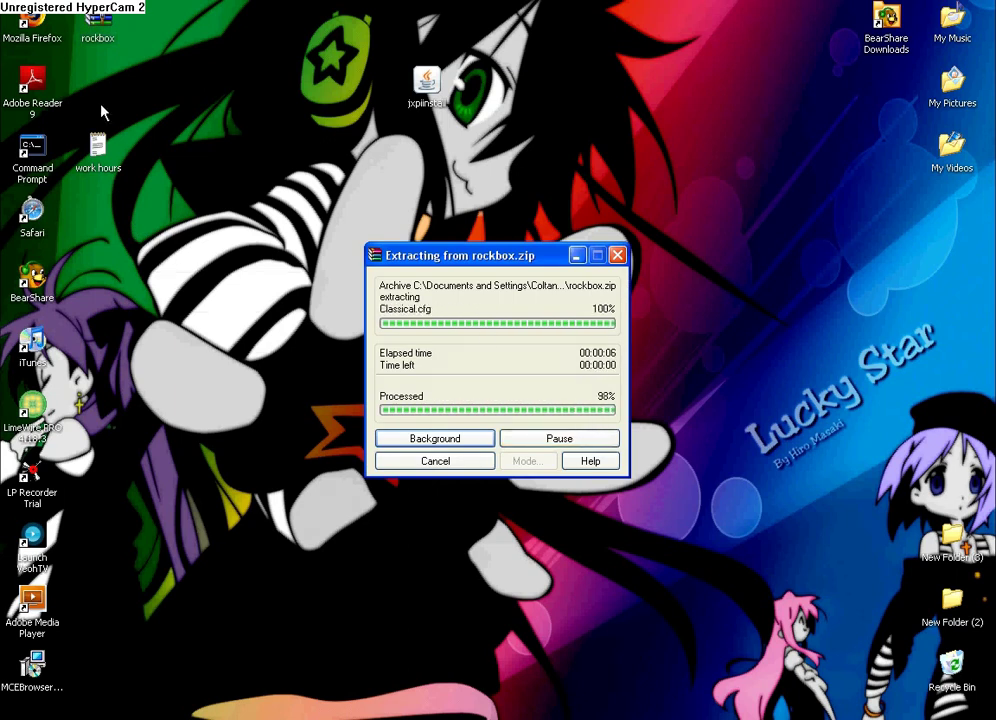
left_click_drag(98, 82, 493, 342)
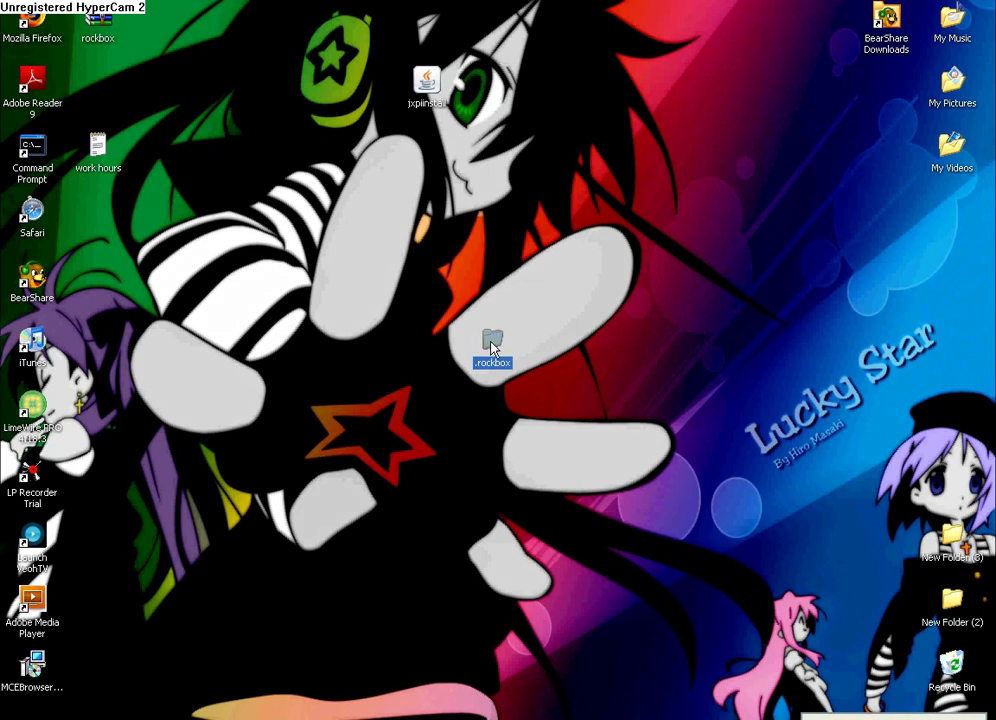
- Open the extracted .rockbox folder and examine its subfolders and files
double_click(492, 345)
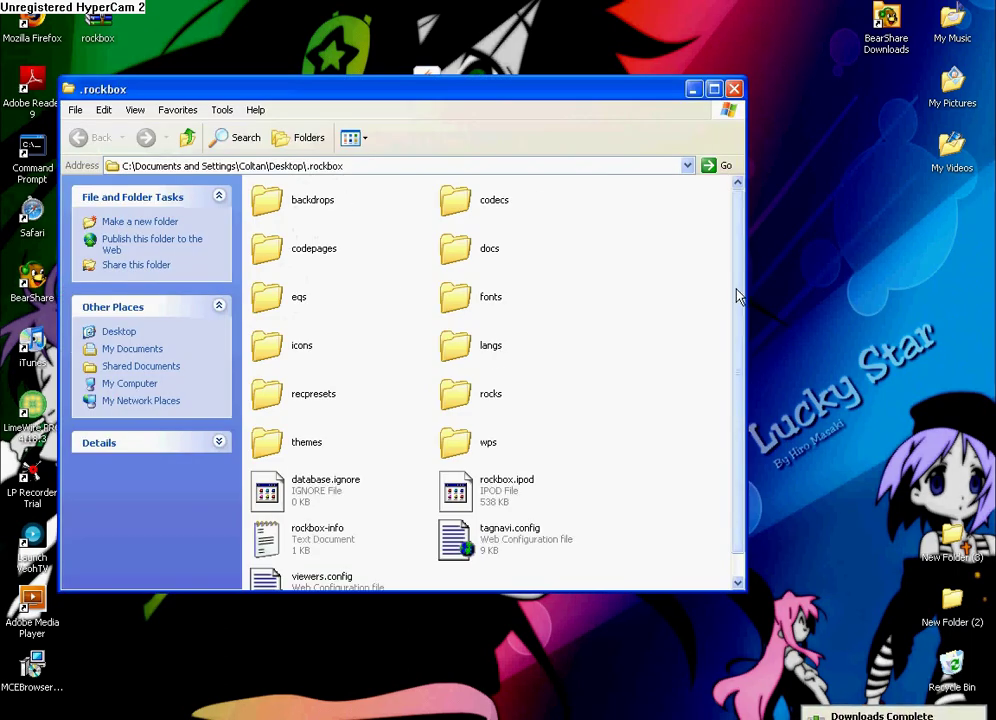
scroll(732, 303, "down", 1)
scroll(738, 320, "up", 1)
scroll(742, 333, "down", 1)
scroll(750, 323, "up", 1)
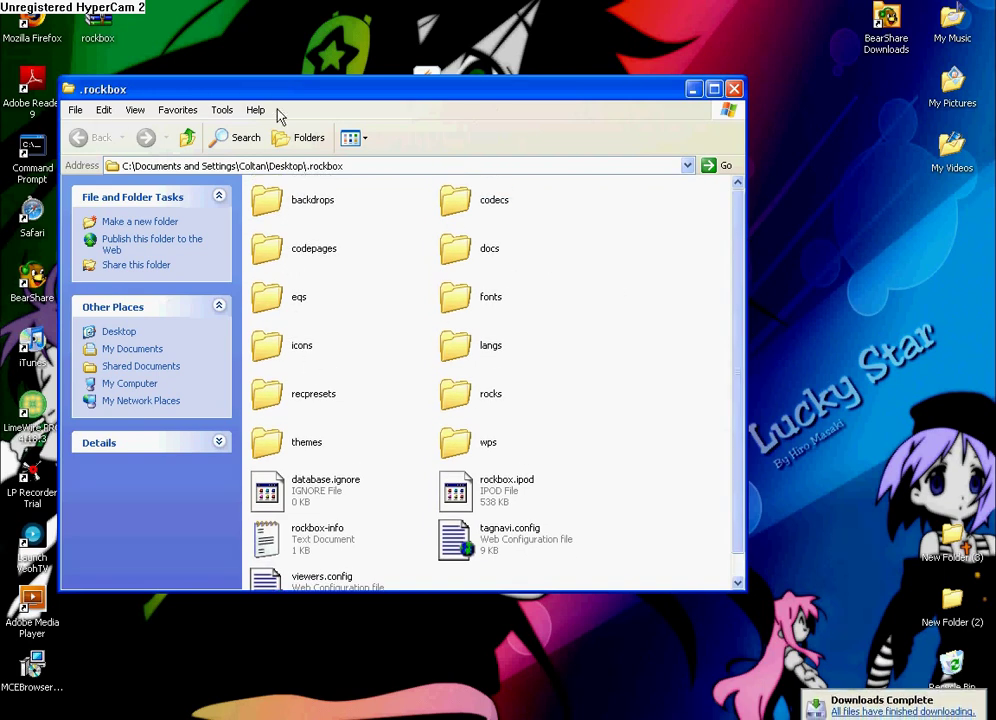
key("alt+F4")
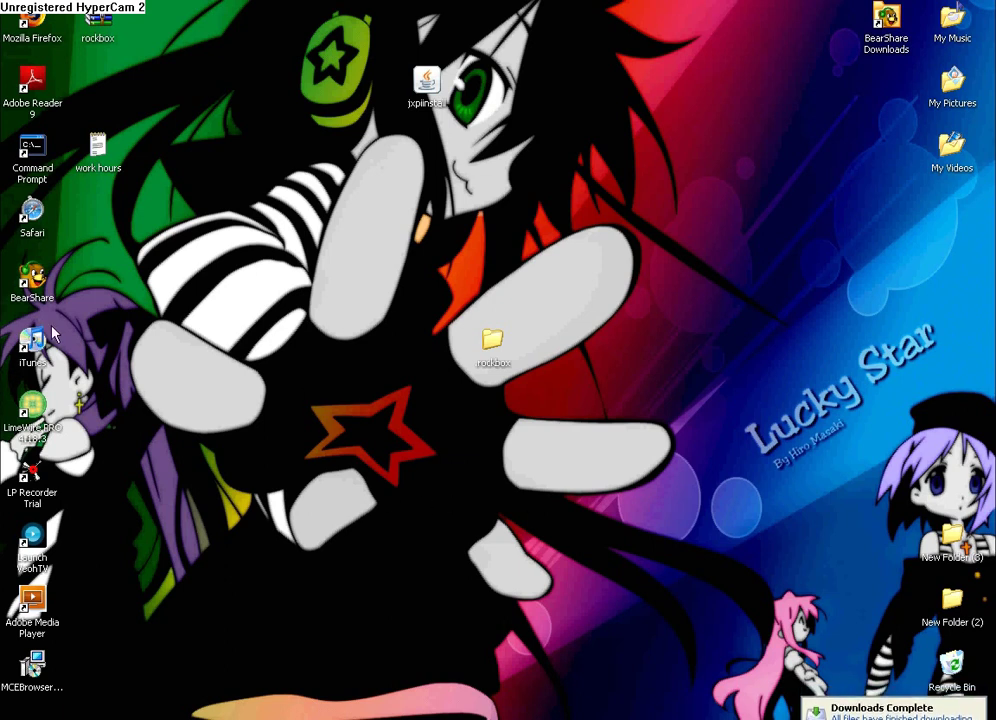
left_click(492, 345)
left_click(33, 347)
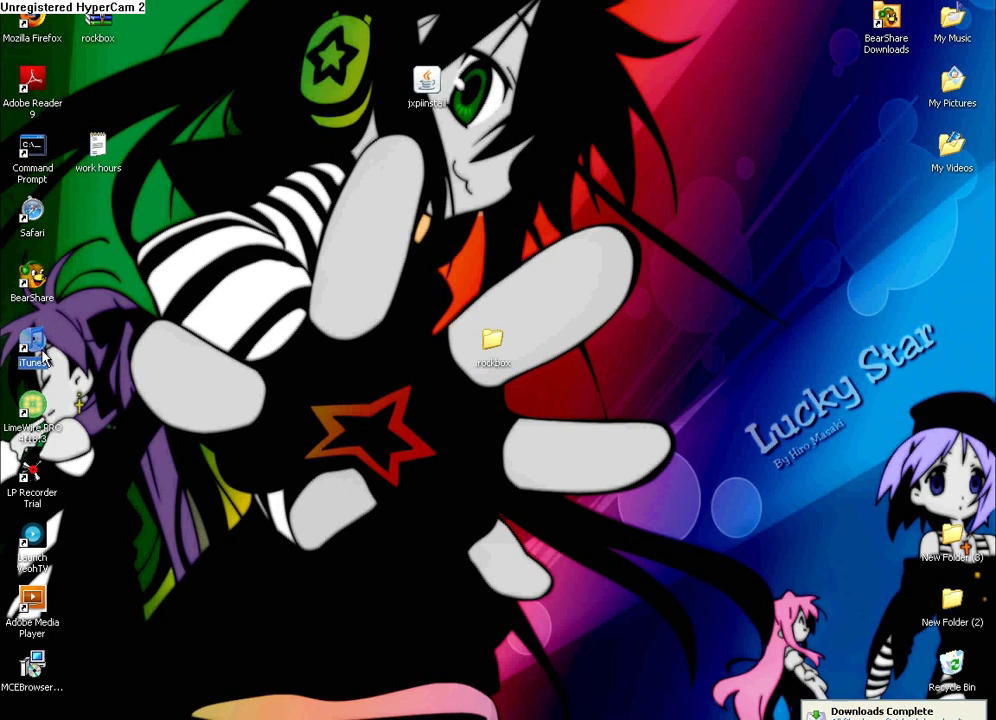
left_click(836, 712)
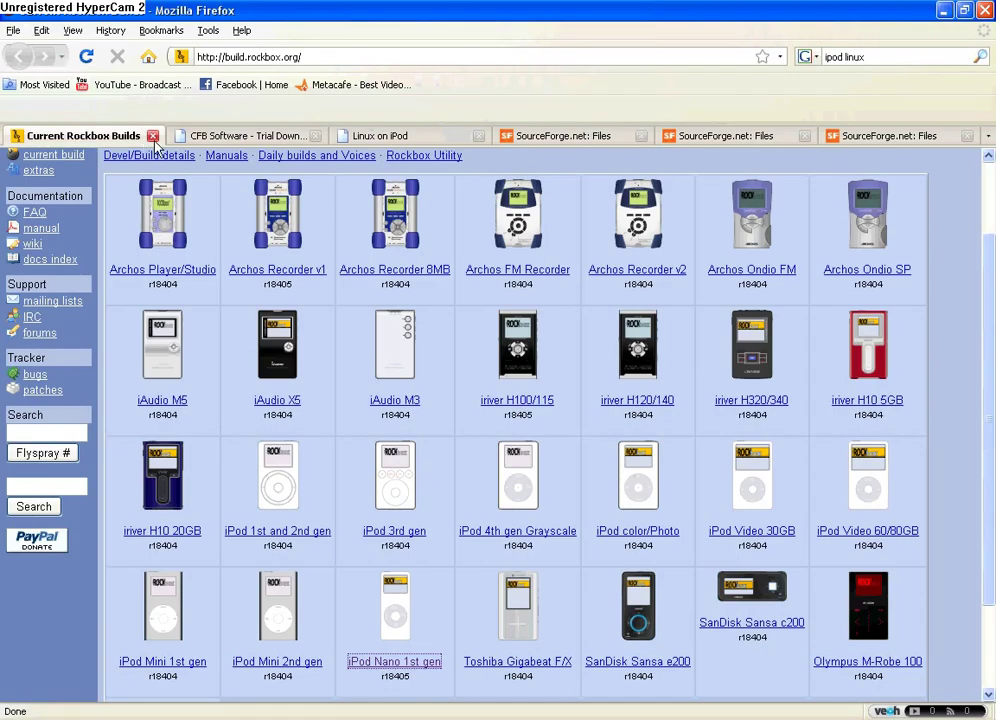
left_click(946, 11)
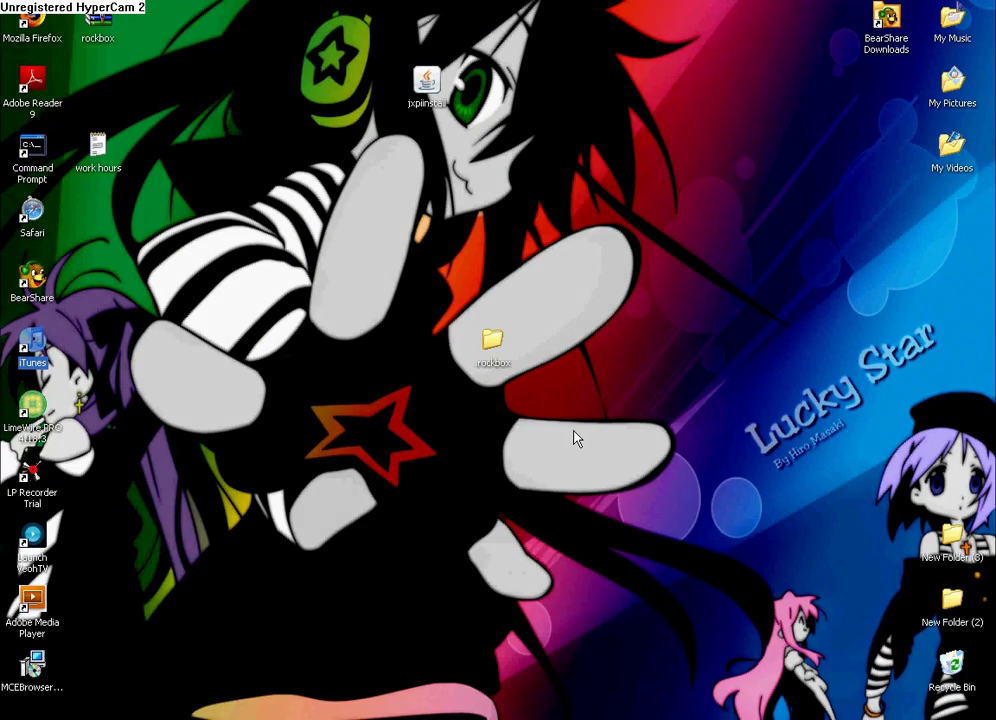
- Look through the open CFB Software, Linux on iPod and SourceForge download pages in the browser
key("alt+Tab")
left_click(262, 136)
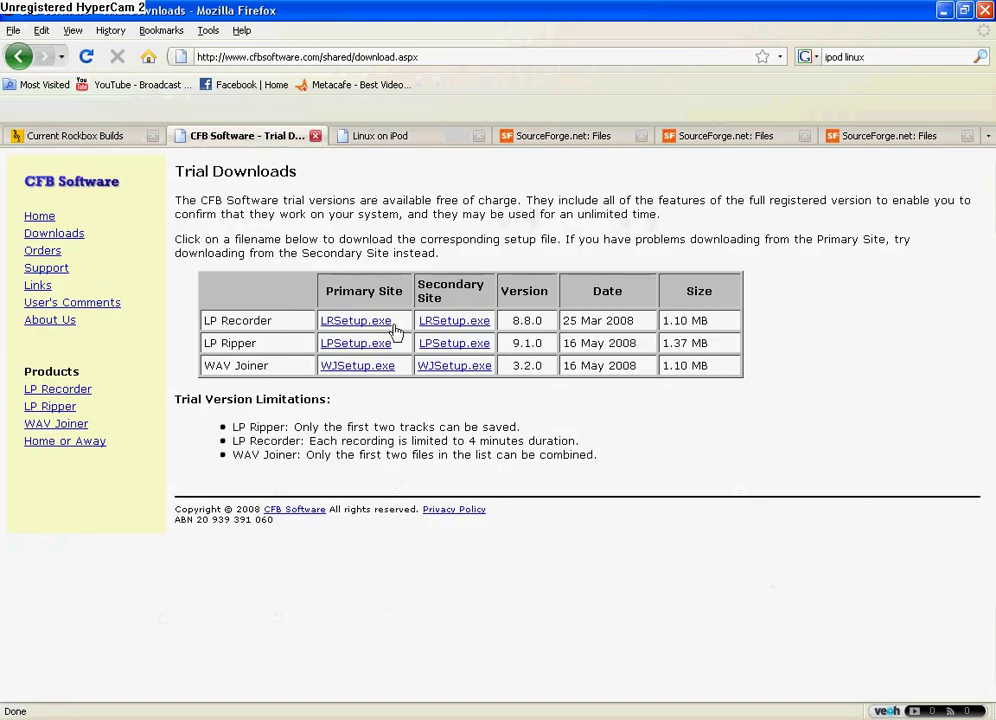
left_click(440, 140)
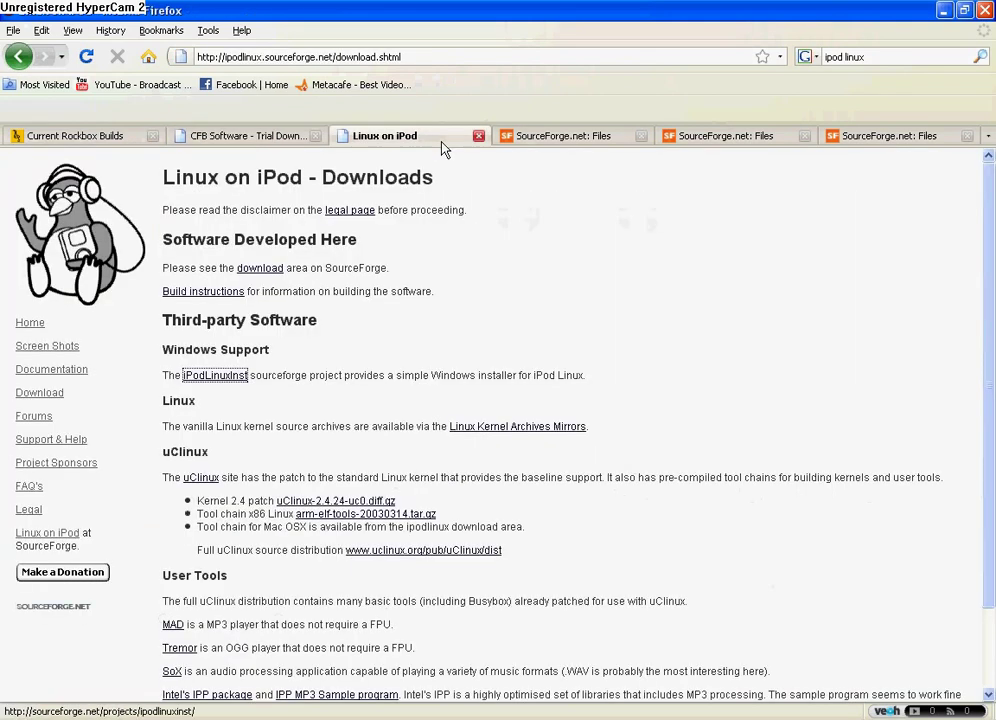
left_click(574, 140)
left_click(703, 140)
left_click(835, 138)
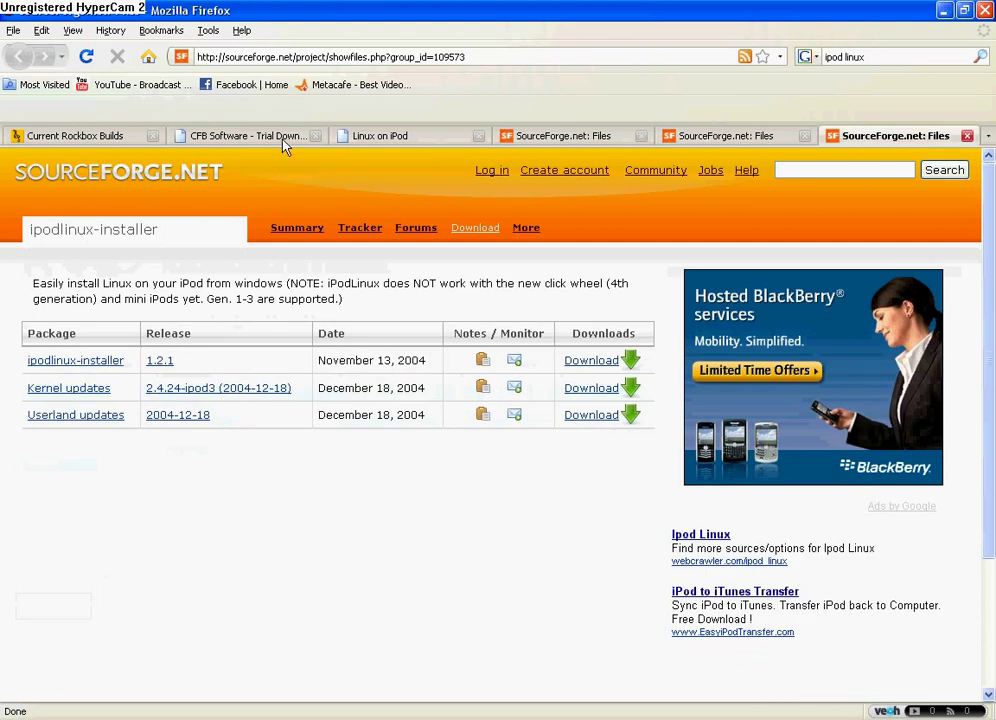
left_click(245, 135)
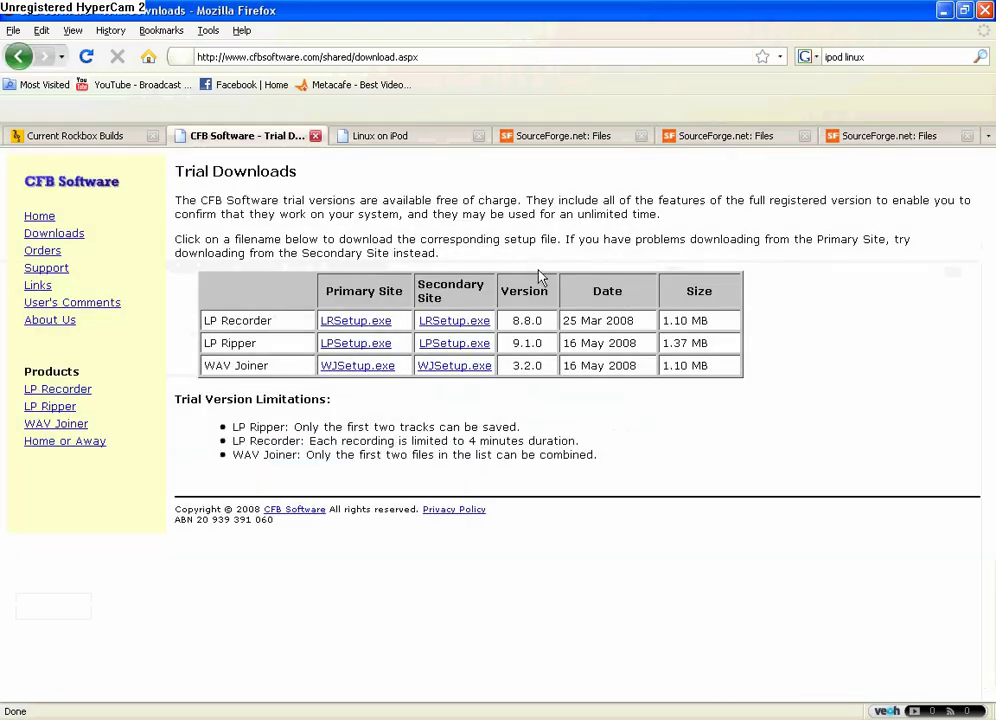
key("super+d")
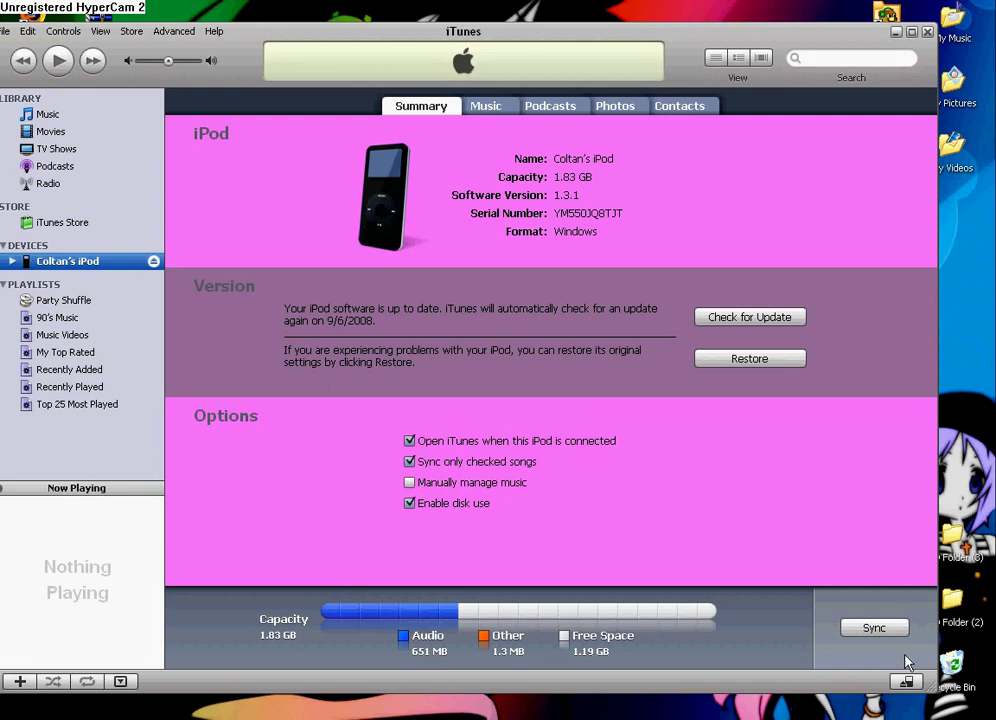
- Minimize iTunes and open the iPod's removable drive (E:) from My Computer
left_click(896, 31)
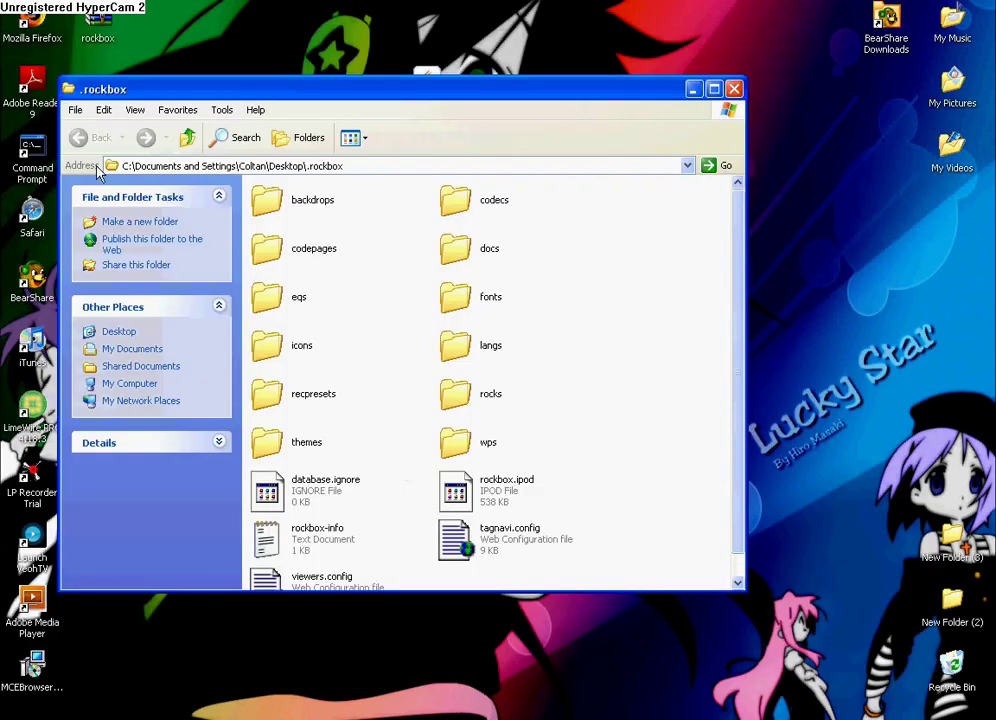
key("super")
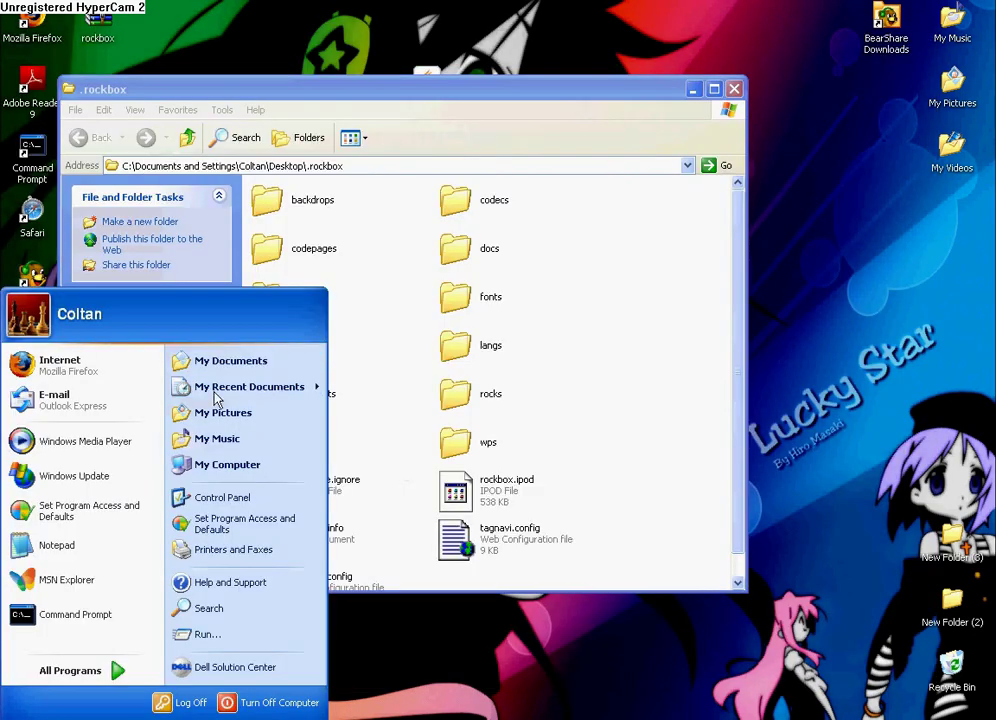
left_click(222, 465)
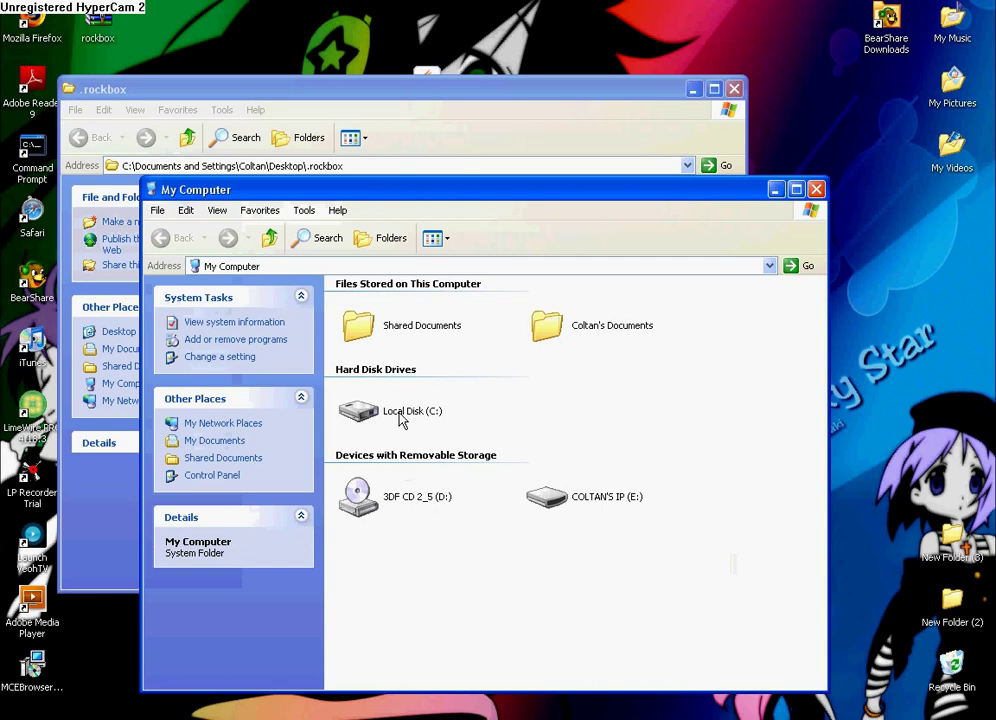
double_click(549, 500)
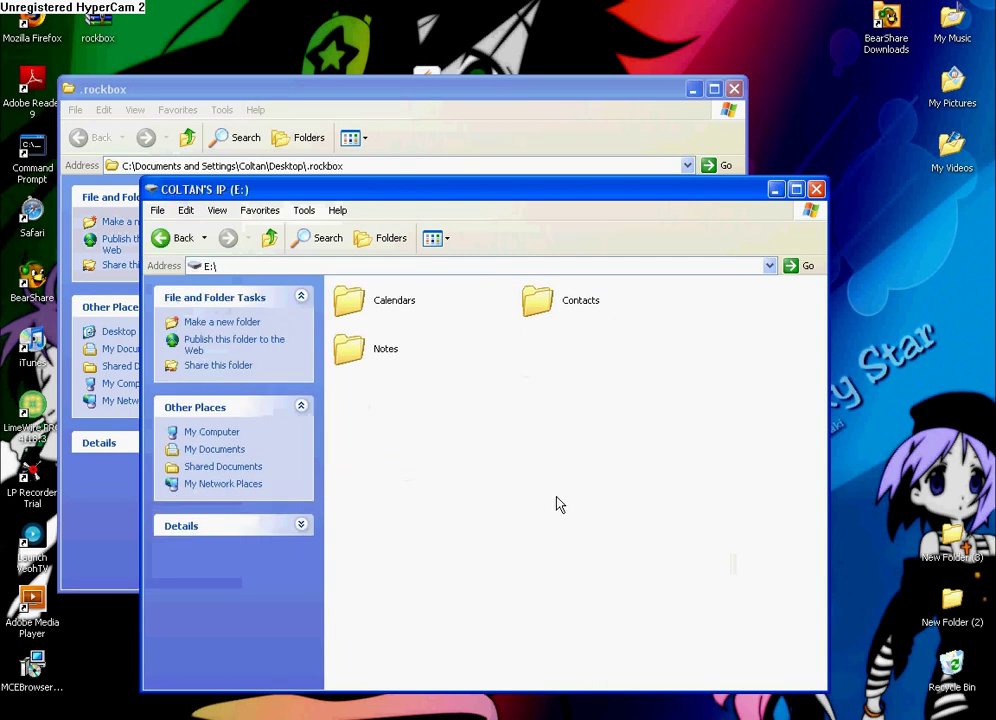
- Close the .rockbox folder window and put the .rockbox folder from the desktop into the root of the iPod drive (E:)
left_click(436, 99)
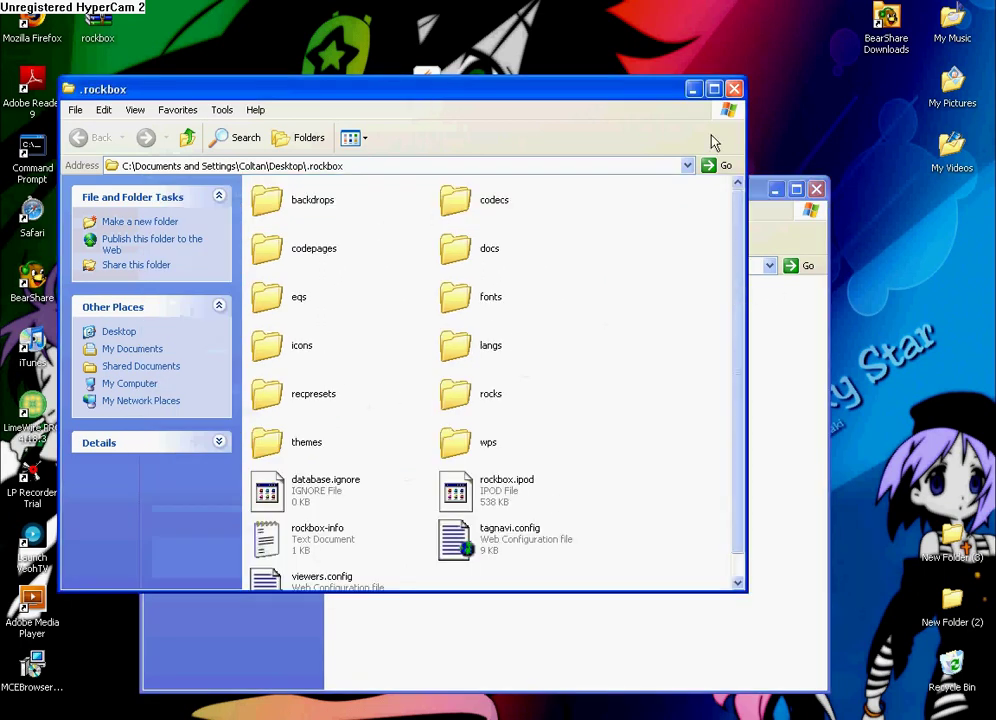
left_click(734, 89)
left_click_drag(560, 176, 540, 434)
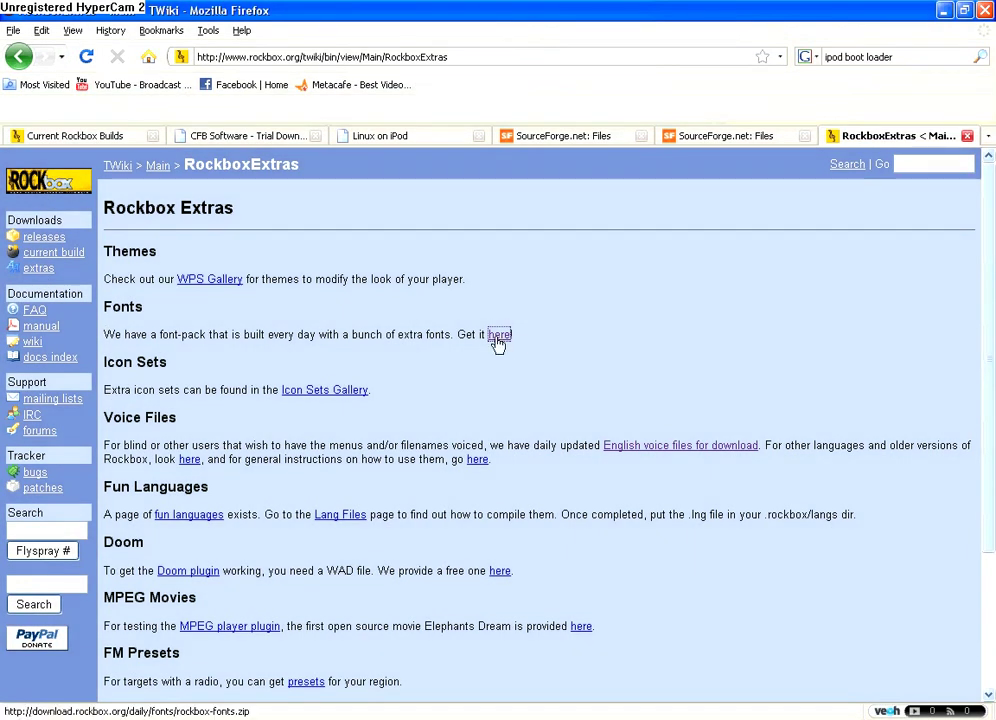
- Download the extra font pack from the Rockbox Extras page and open the .rockbox\fonts folder inside rockbox-fonts.zip
left_click(498, 336)
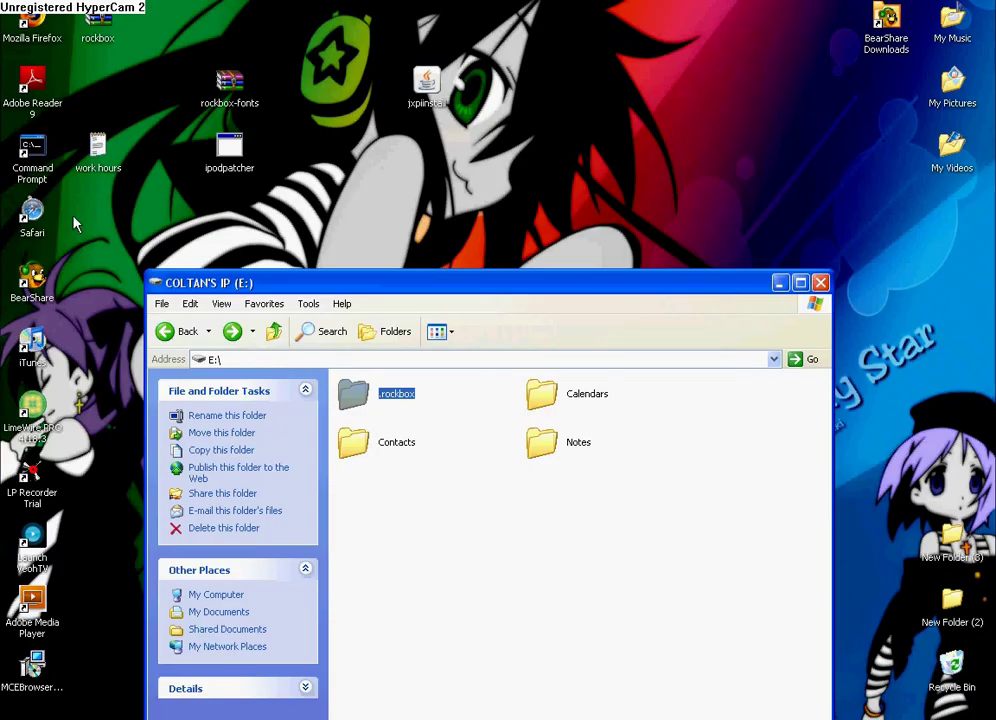
left_click(238, 88)
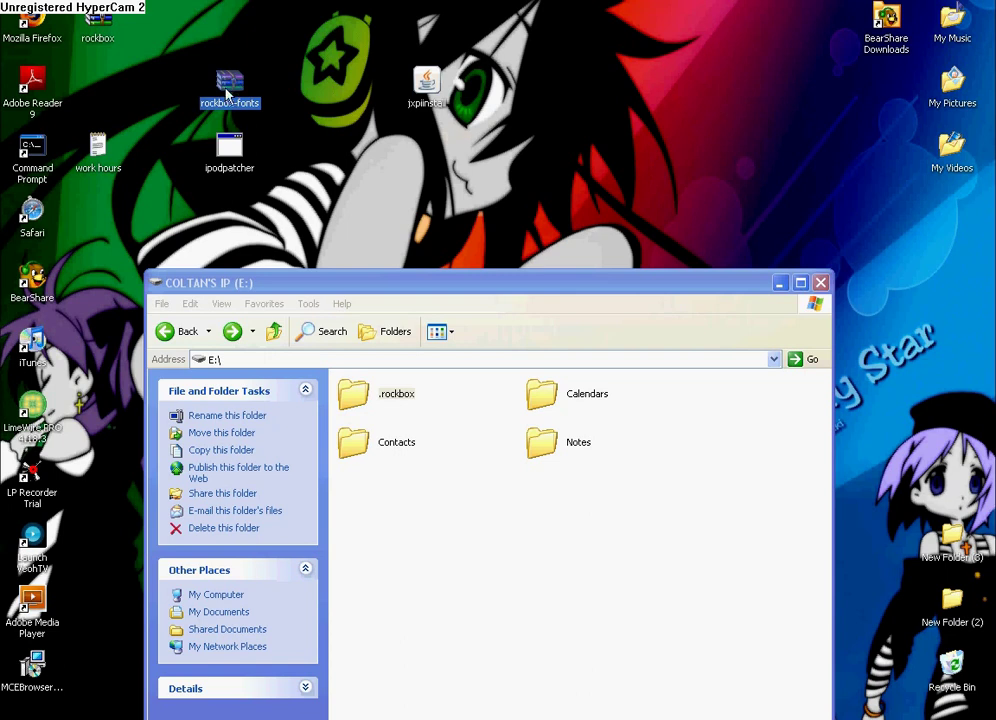
right_click(237, 85)
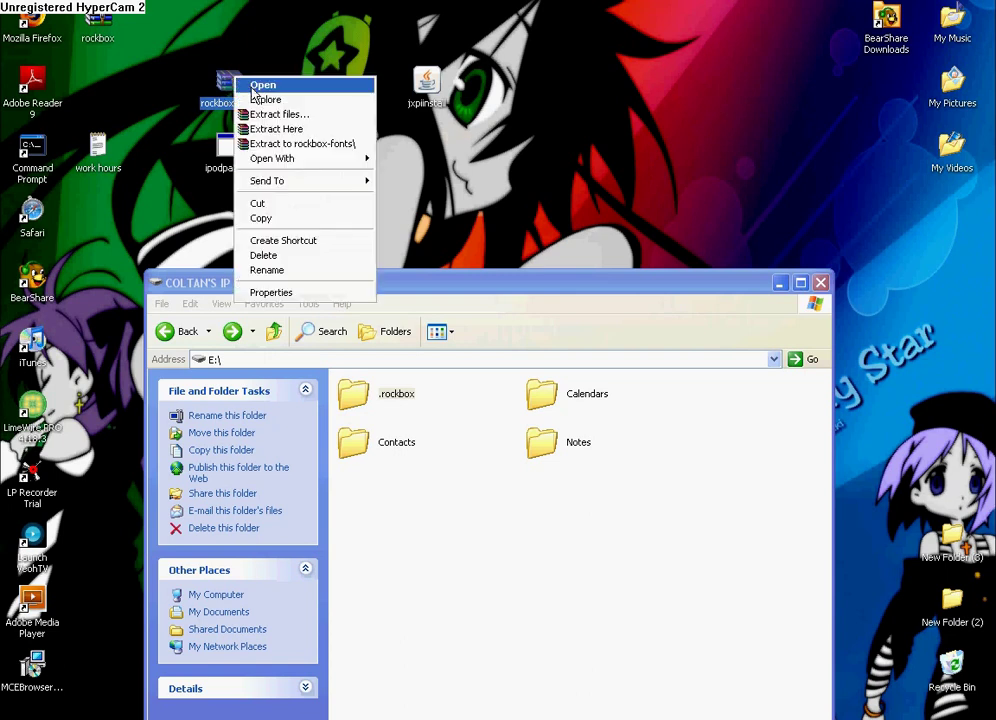
left_click(258, 87)
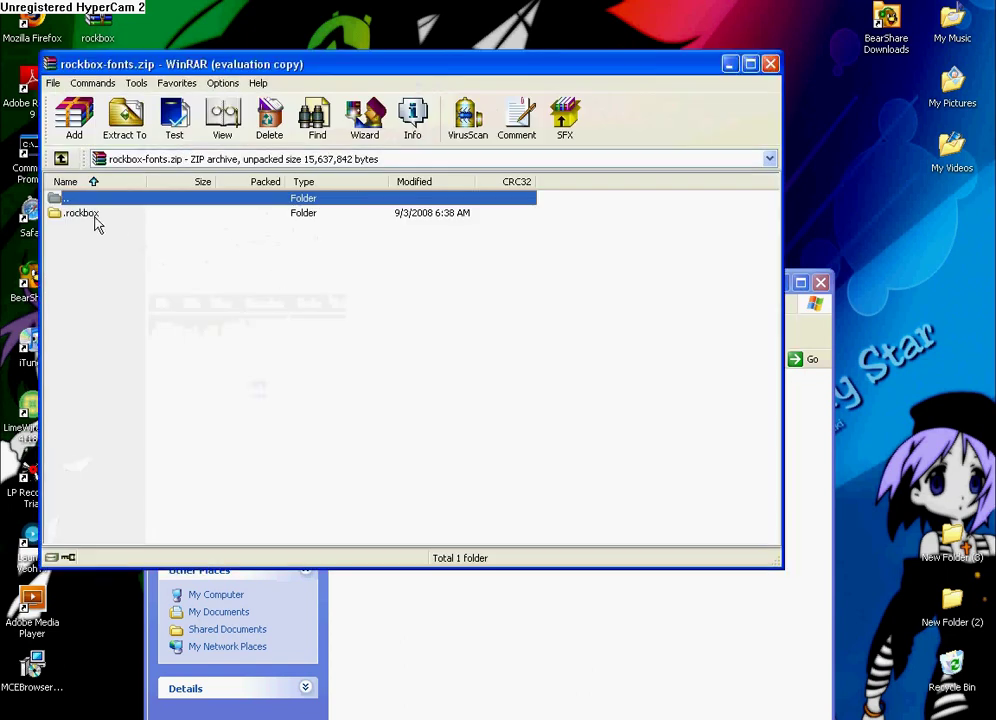
double_click(85, 215)
double_click(72, 218)
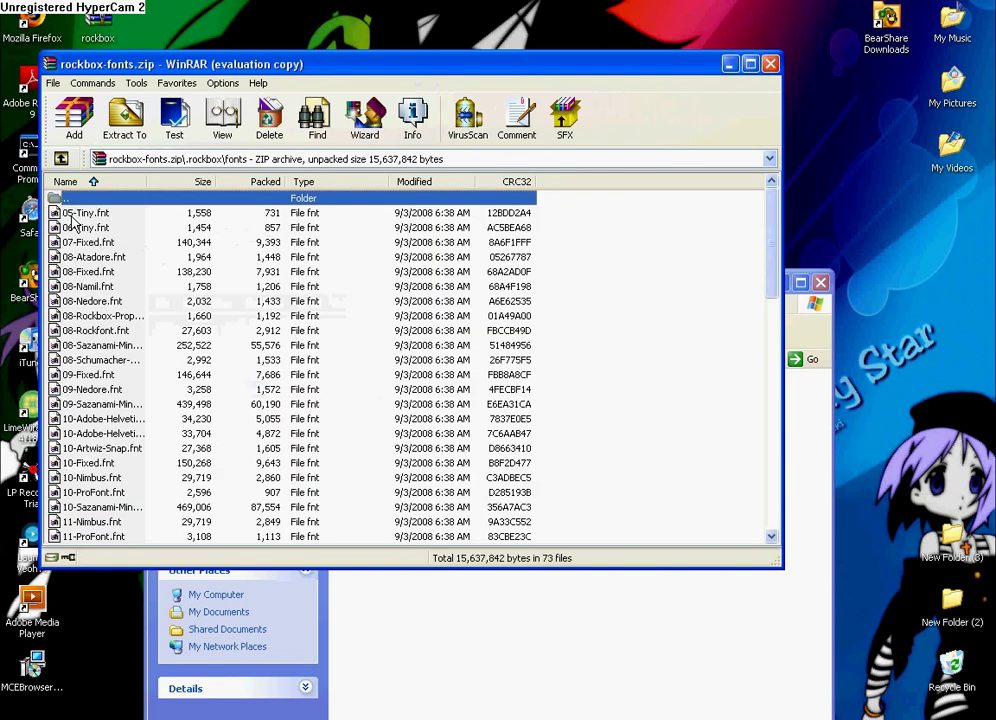
- Select all the font files in the archive's fonts folder, leaving out the parent folder entry
left_click_drag(771, 245, 522, 374)
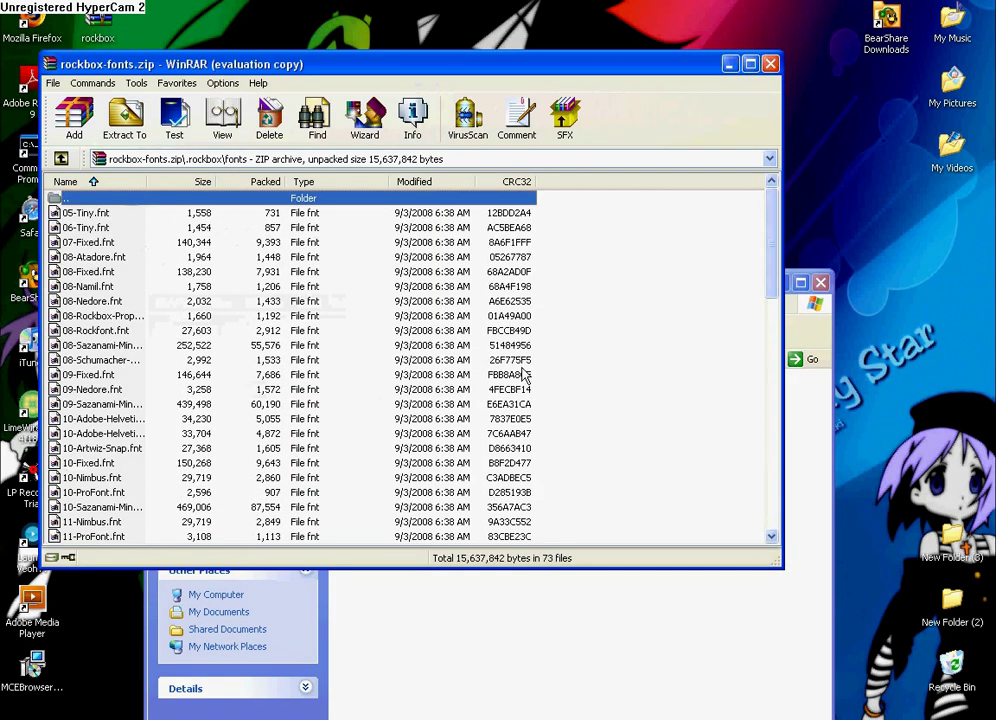
left_click(89, 215)
key("ctrl+a")
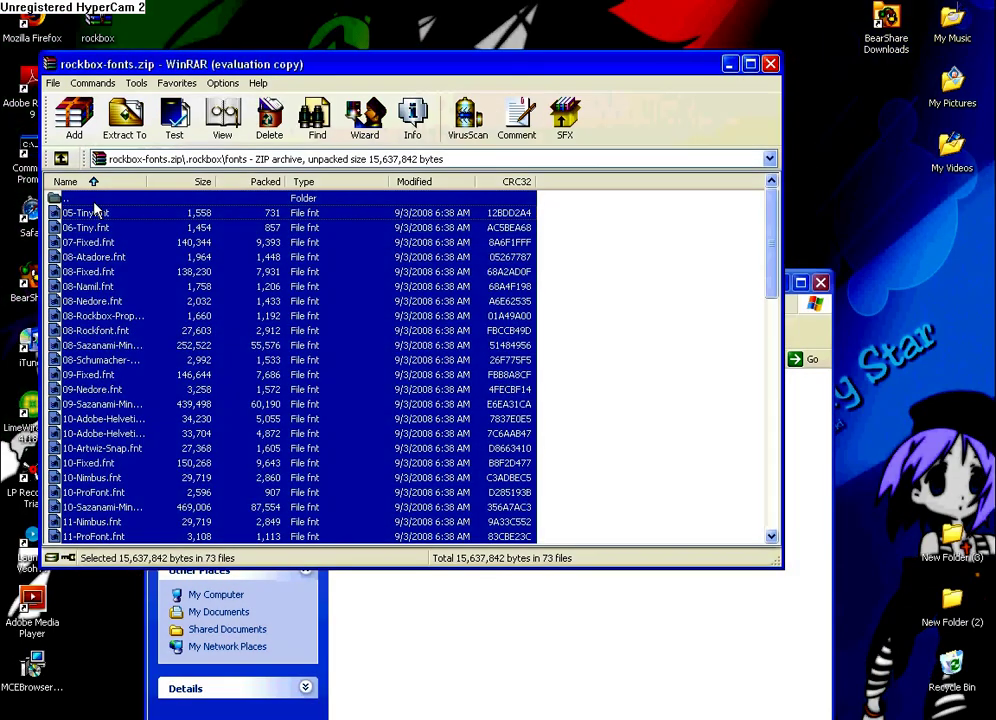
left_click(82, 201, "ctrl")
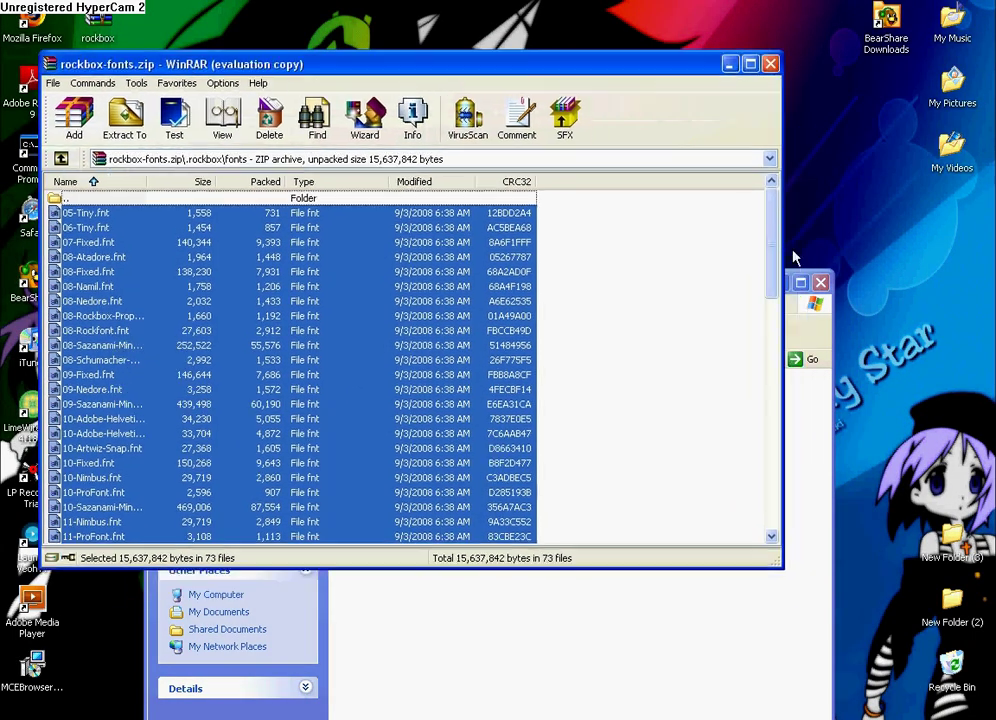
- Open the .rockbox\fonts folder on the iPod drive (E:) as the font destination, and close it along with the font archive
left_click(796, 284)
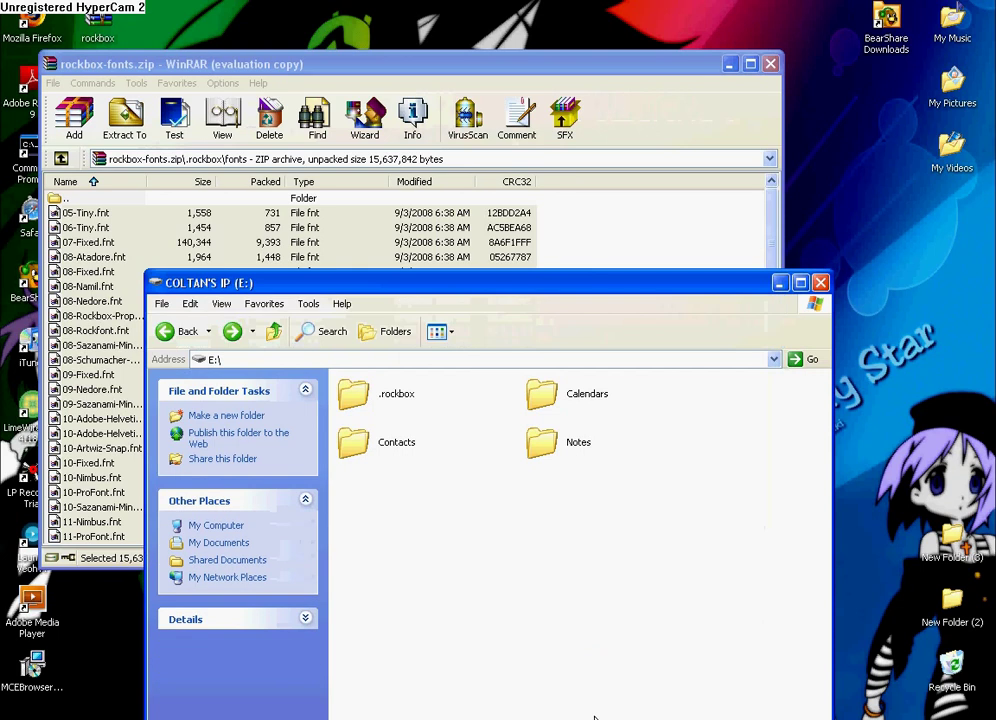
double_click(355, 395)
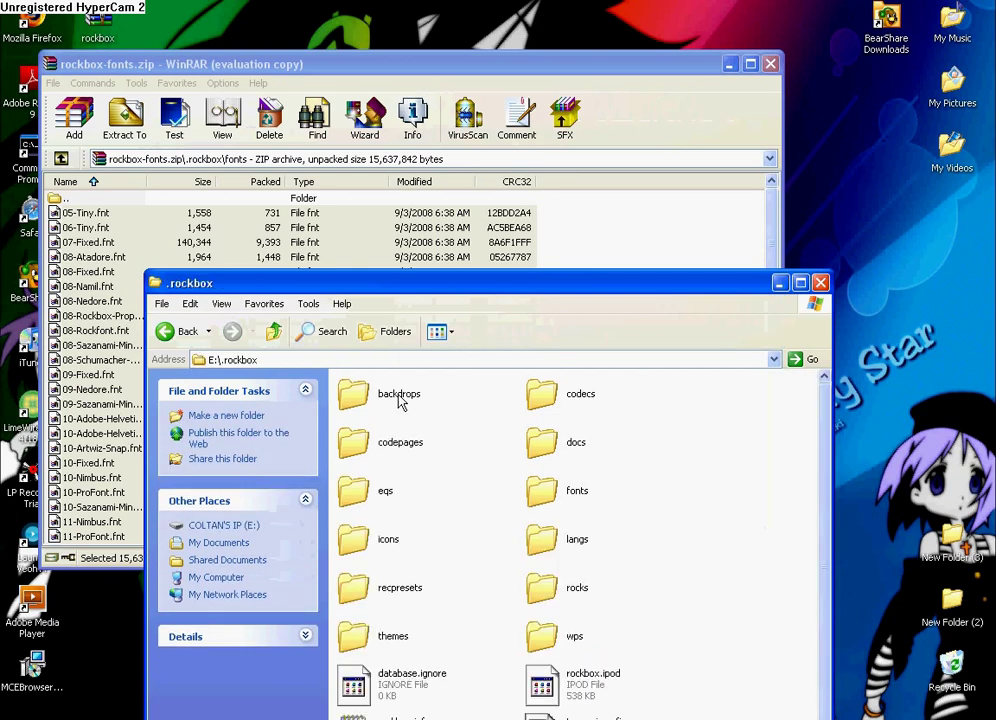
left_click(540, 494)
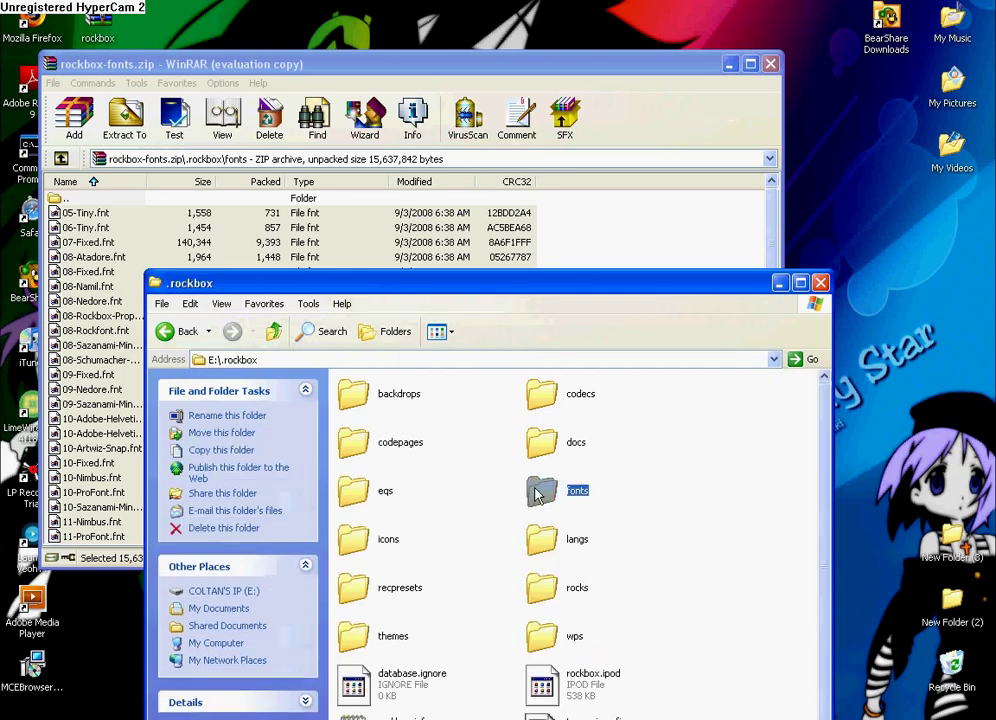
double_click(540, 492)
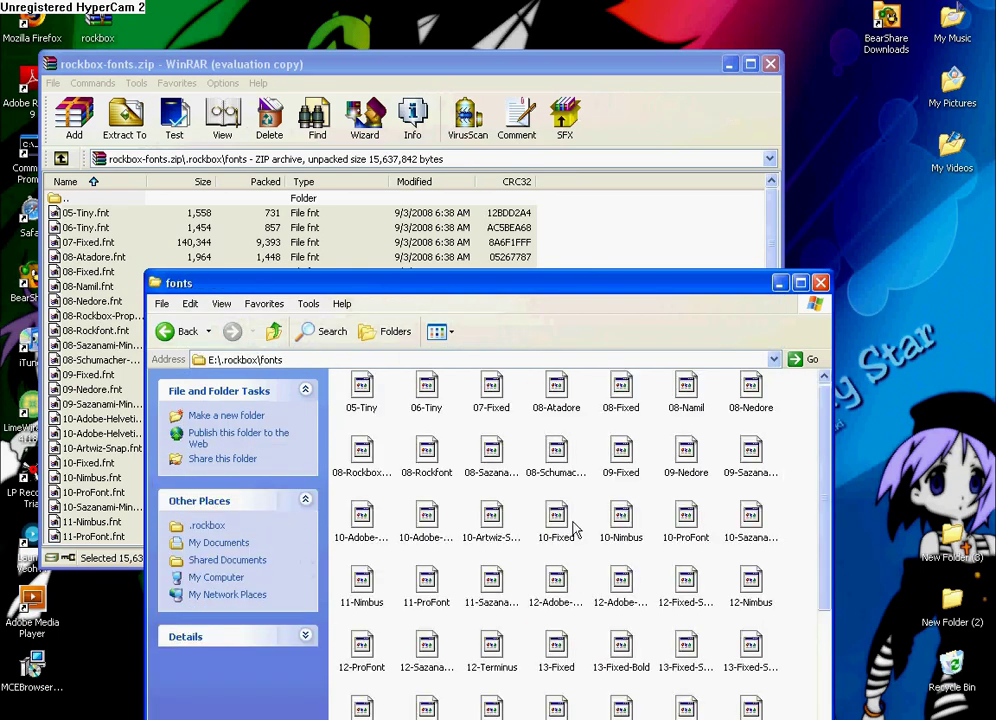
left_click(821, 284)
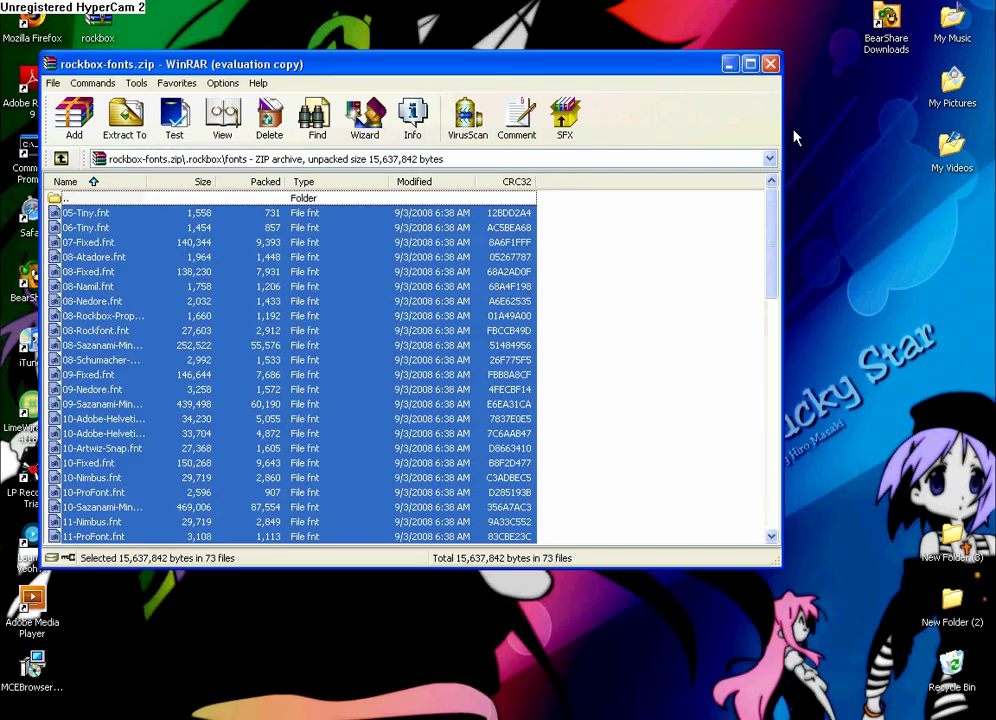
left_click(771, 64)
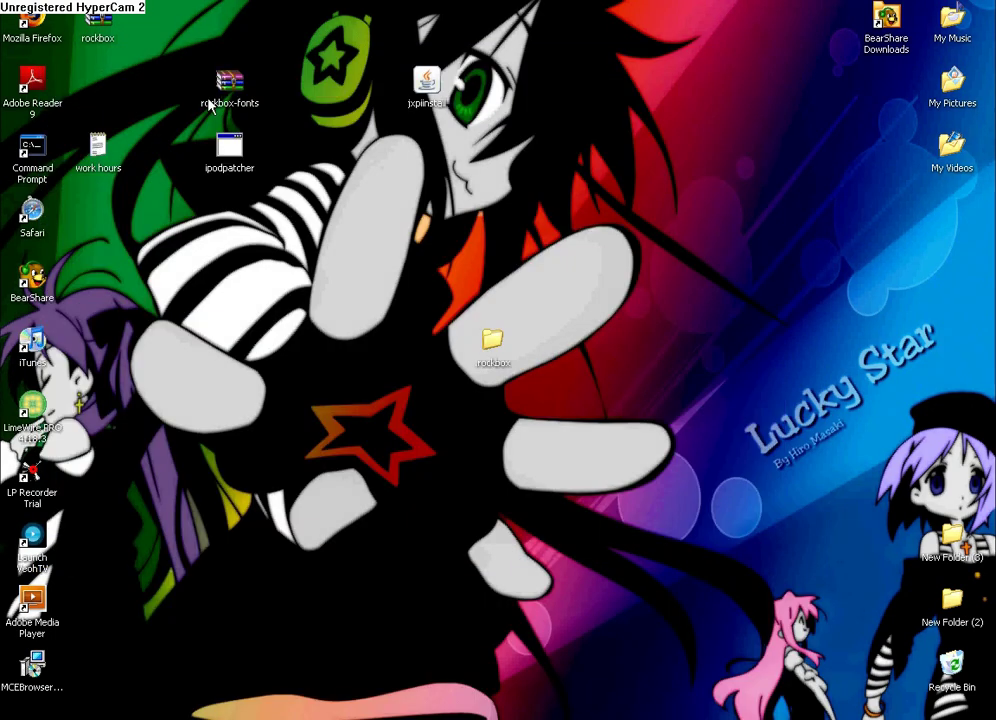
- Move ipodpatcher to a clear desktop spot and open the Installation chapter of the online iPod Nano 1st gen manual in Firefox
left_click_drag(229, 147, 295, 282)
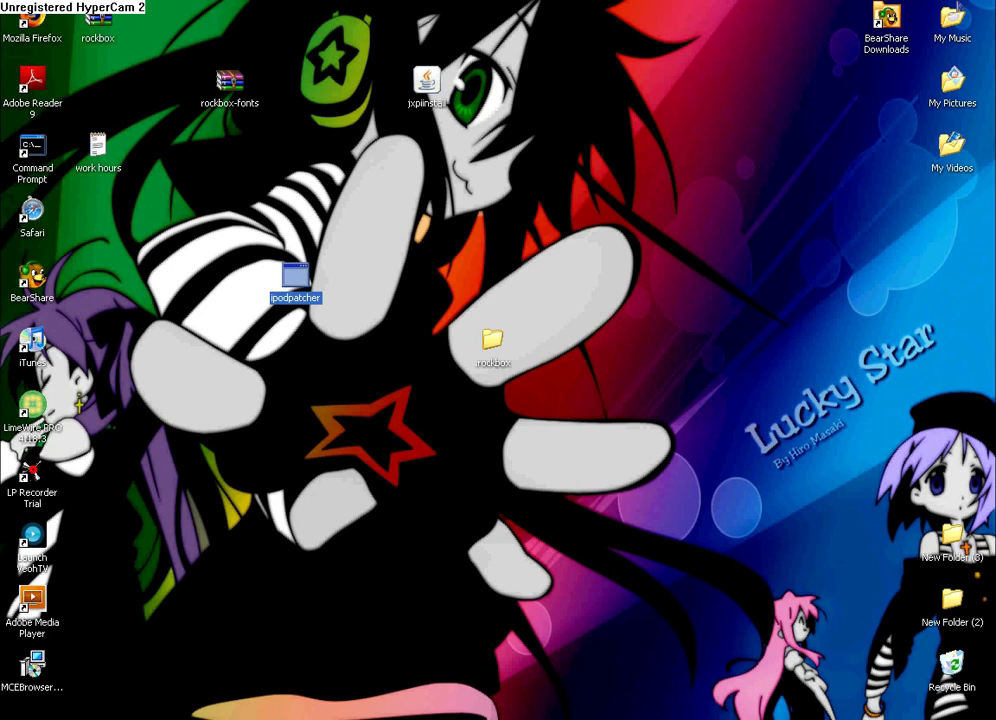
key("alt+Tab")
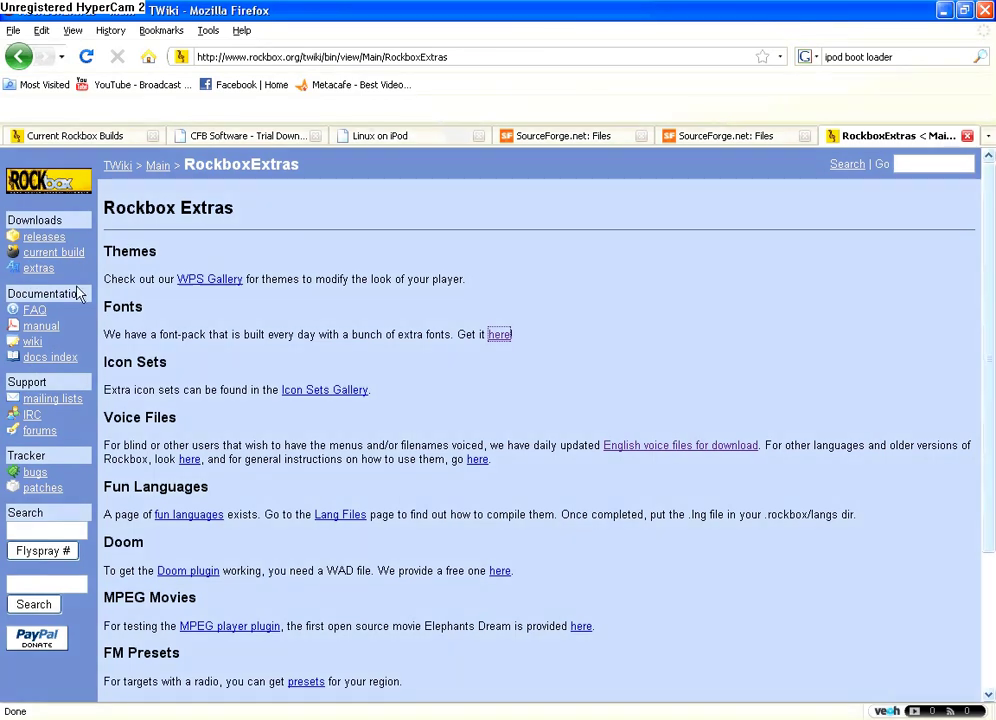
left_click(44, 329)
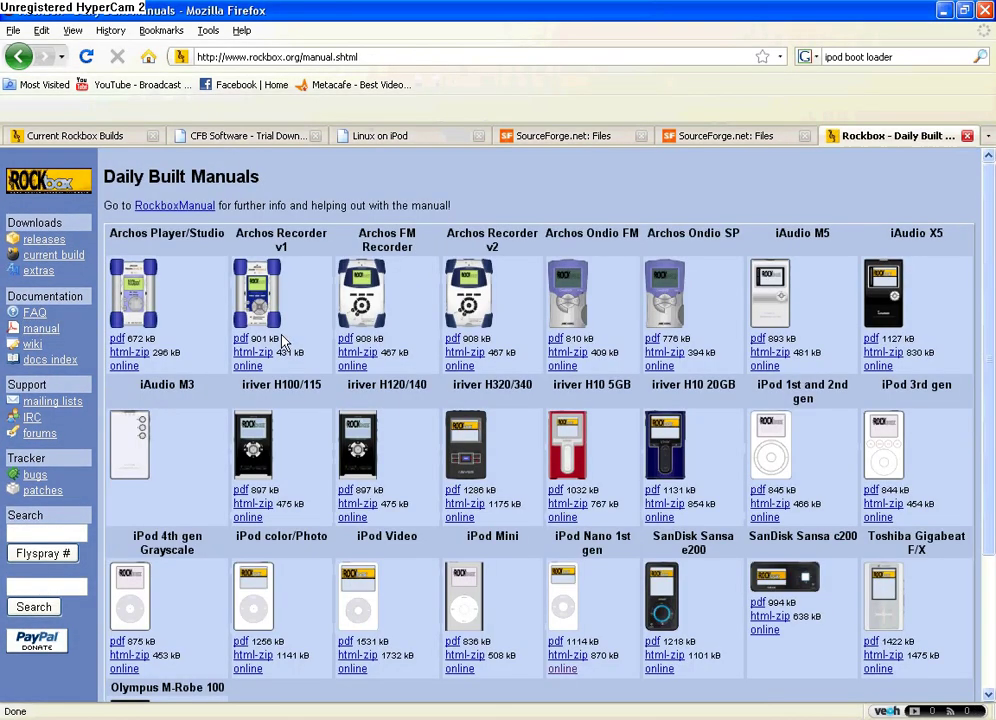
left_click(561, 669)
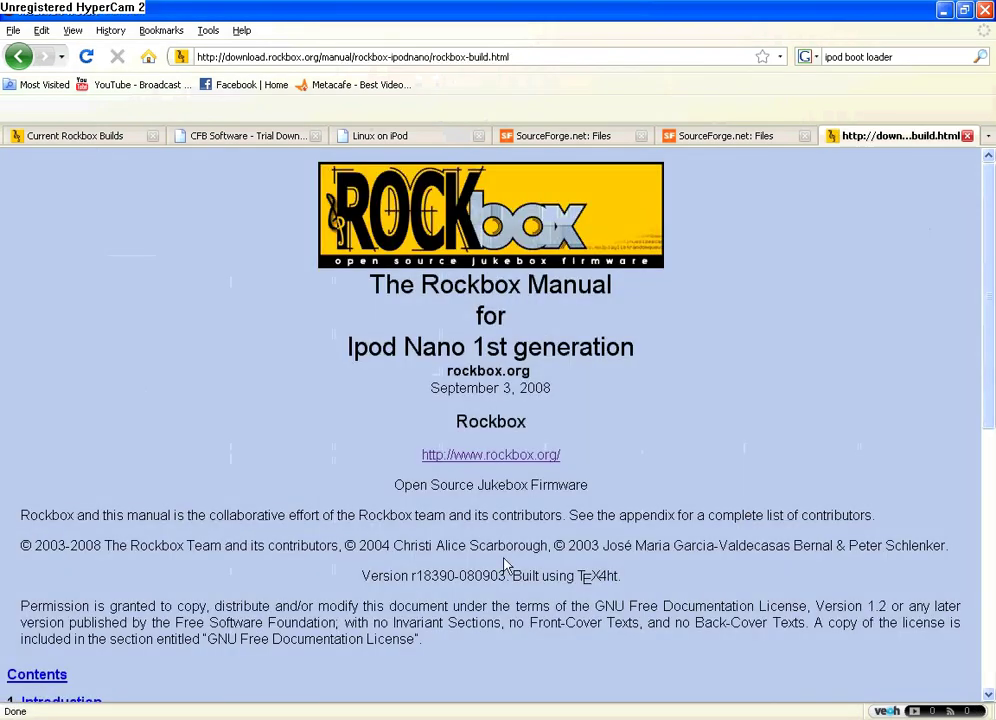
scroll(283, 422, "down", 7)
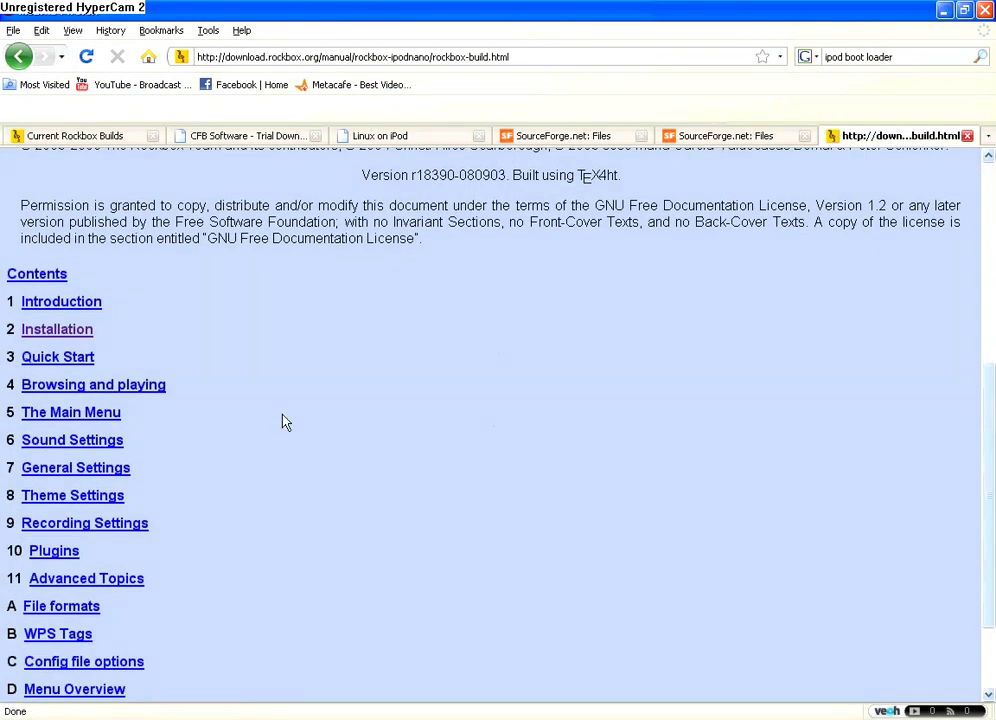
left_click(32, 333)
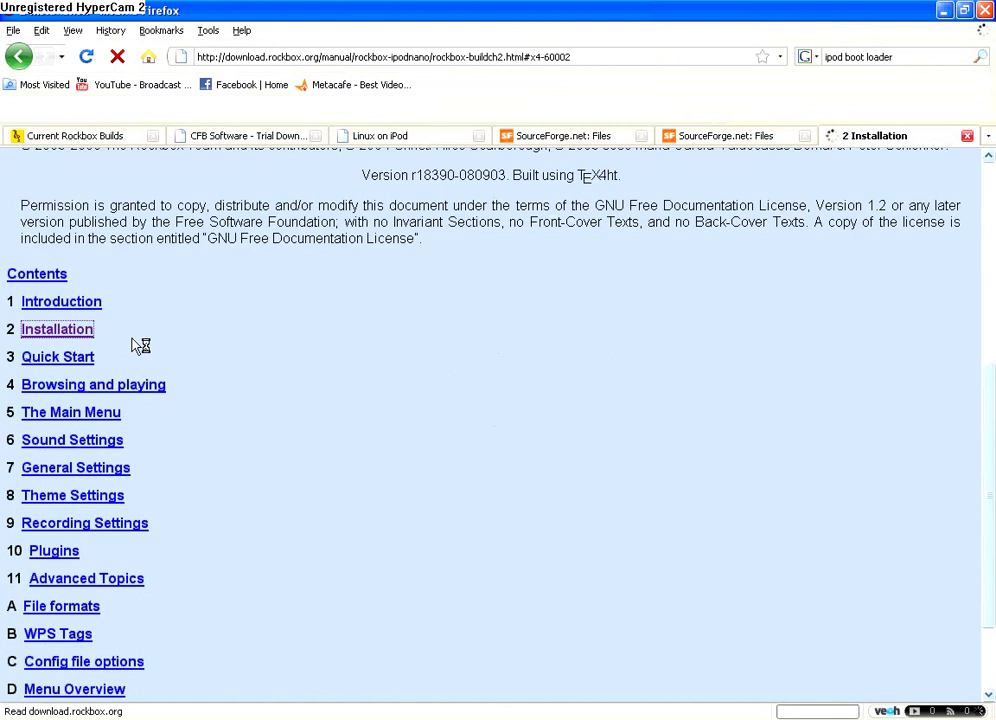
- Find the Windows bootloader instructions under the manual's Installing Rockbox section, and minimize the browser
scroll(988, 222, "down", 2)
scroll(986, 228, "up", 2)
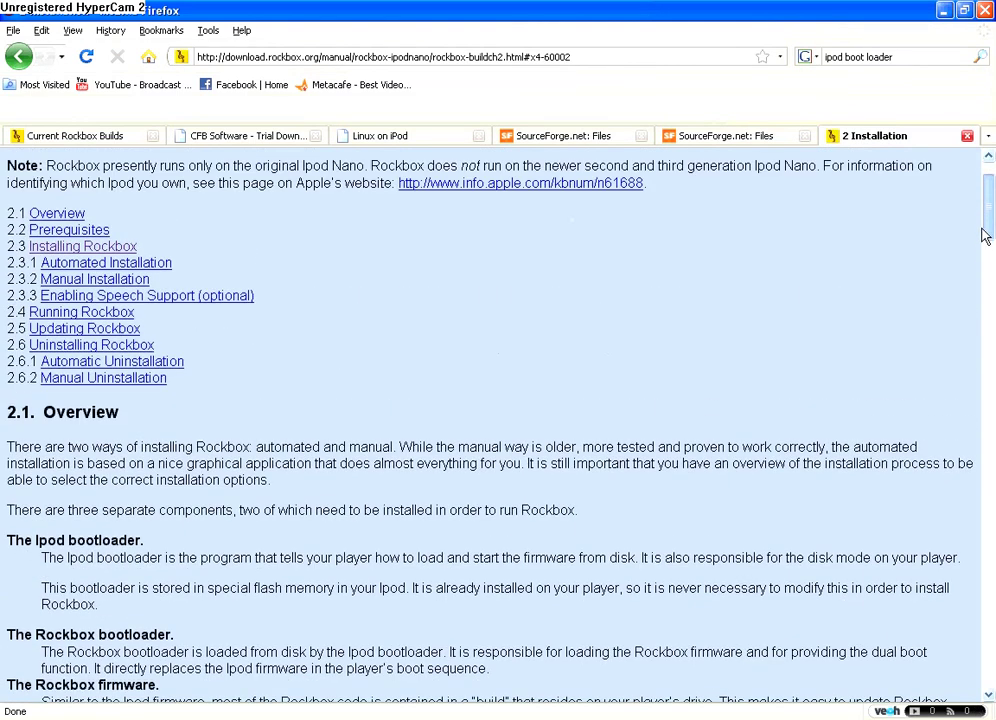
left_click(103, 250)
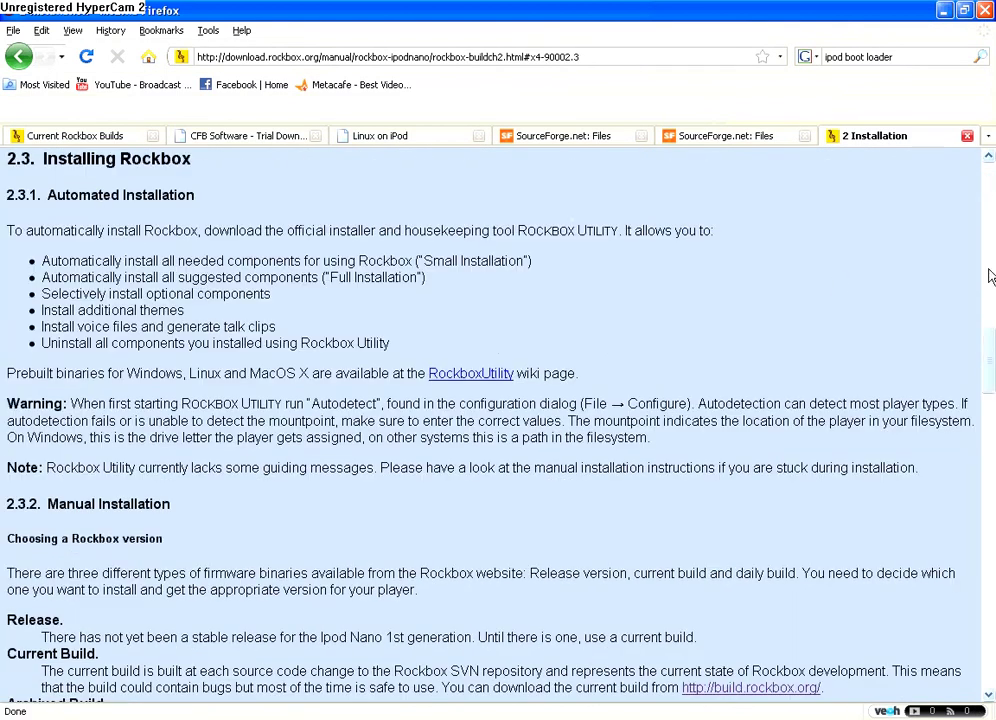
left_click_drag(988, 278, 993, 476)
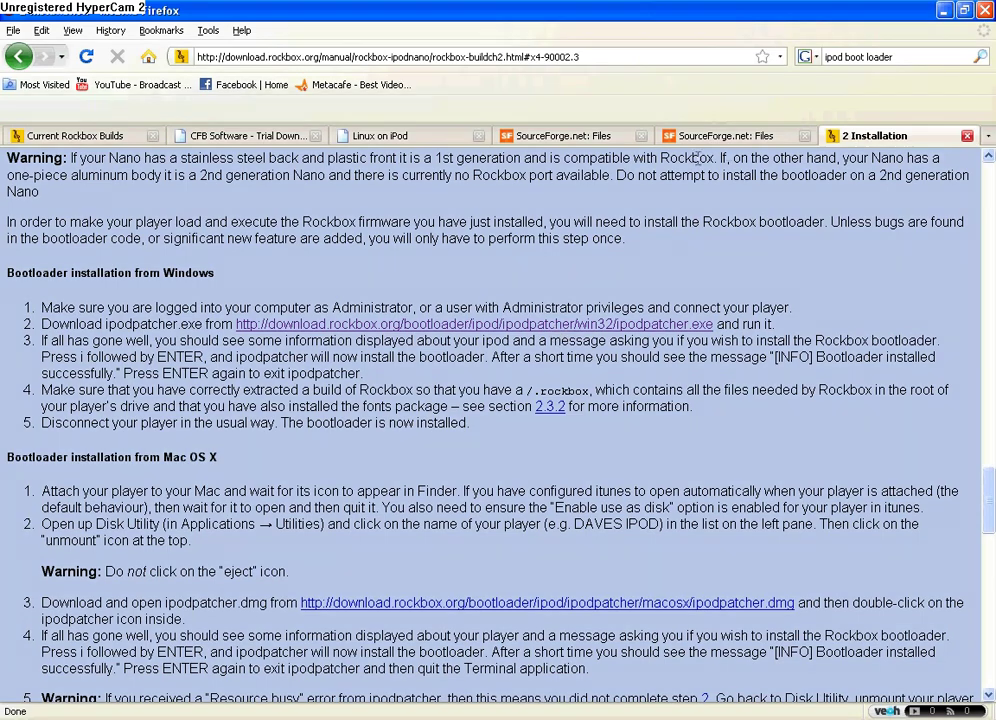
left_click(942, 11)
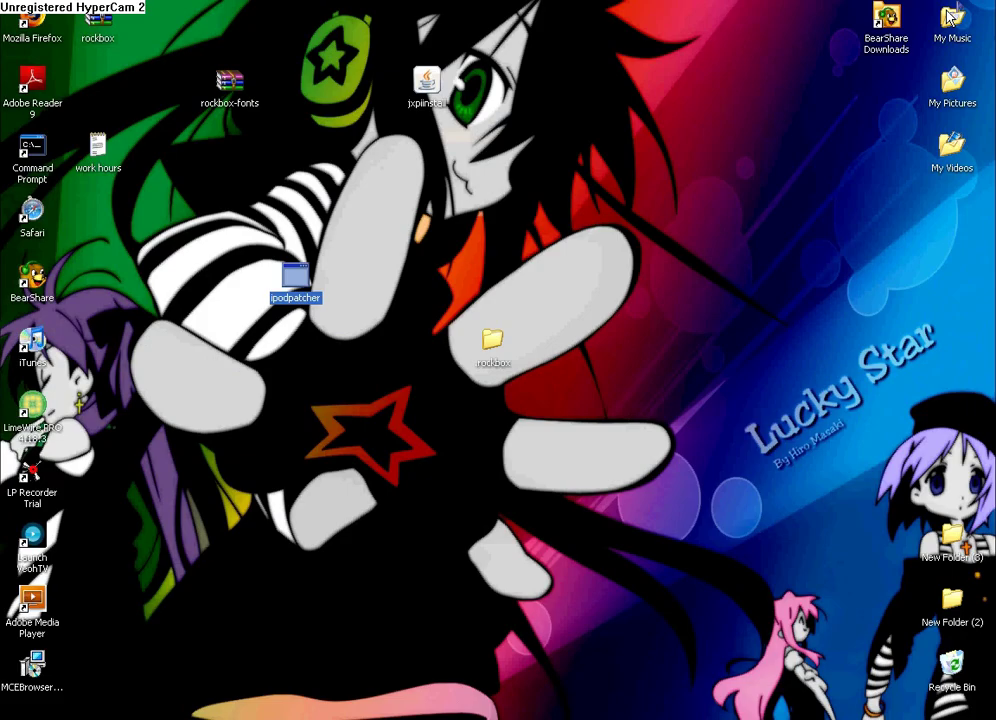
- Run ipodpatcher from the desktop, install the Rockbox bootloader with option i, and exit the program
double_click(283, 284)
left_click(540, 383)
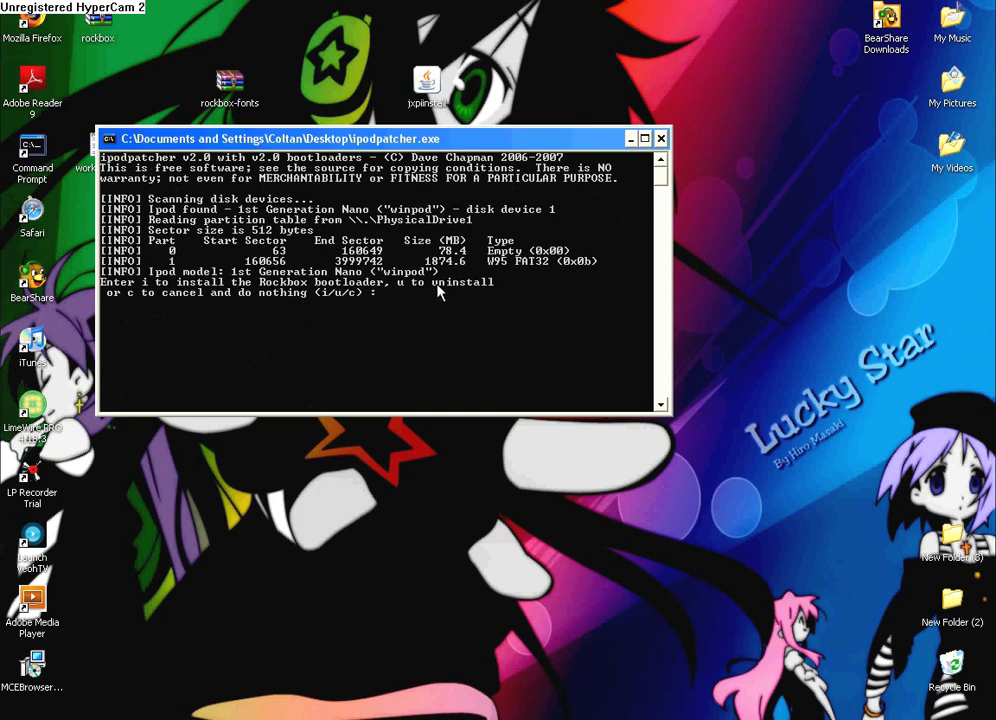
type("i")
key("Return")
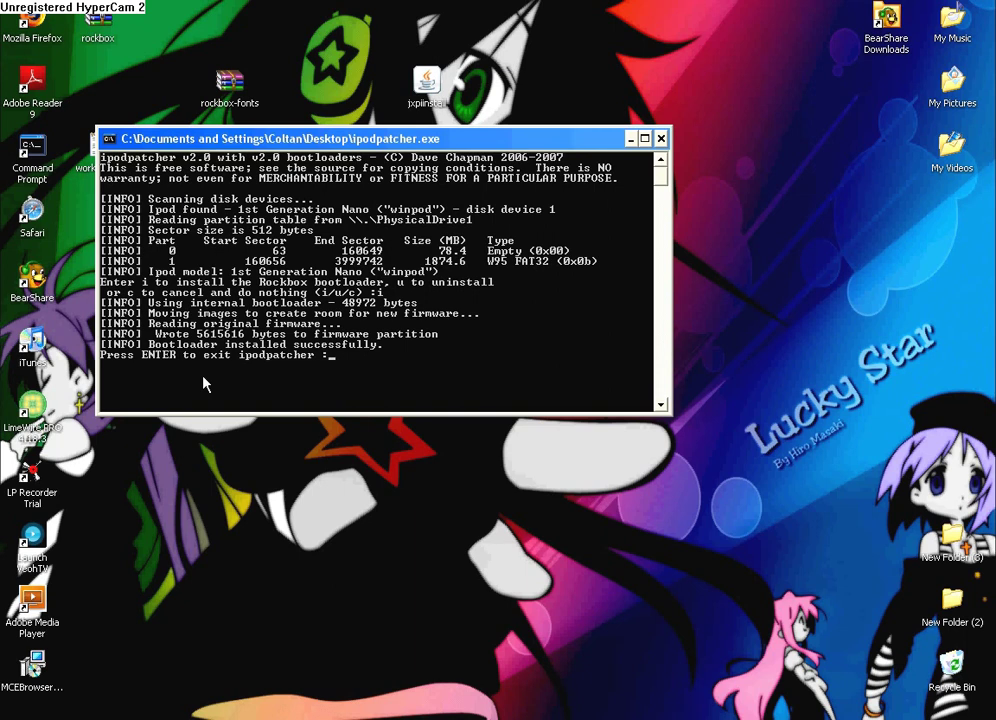
key("Return")
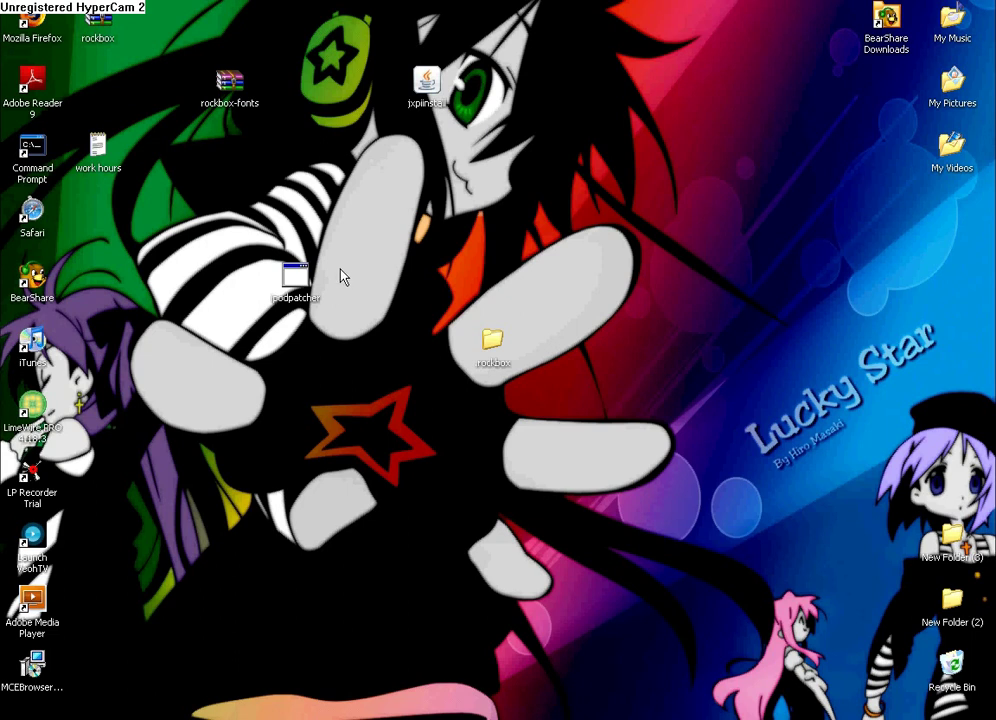
- Run ipodpatcher again, dismiss the iPod drive's AutoPlay dialog, and uninstall the Rockbox bootloader with option u
double_click(295, 278)
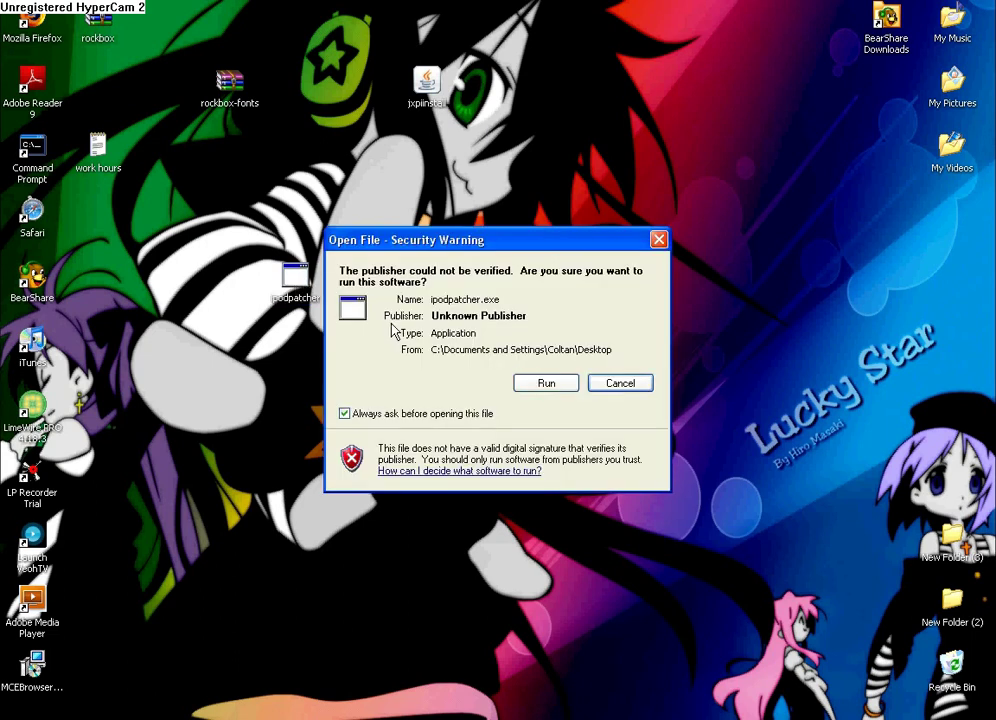
left_click(547, 384)
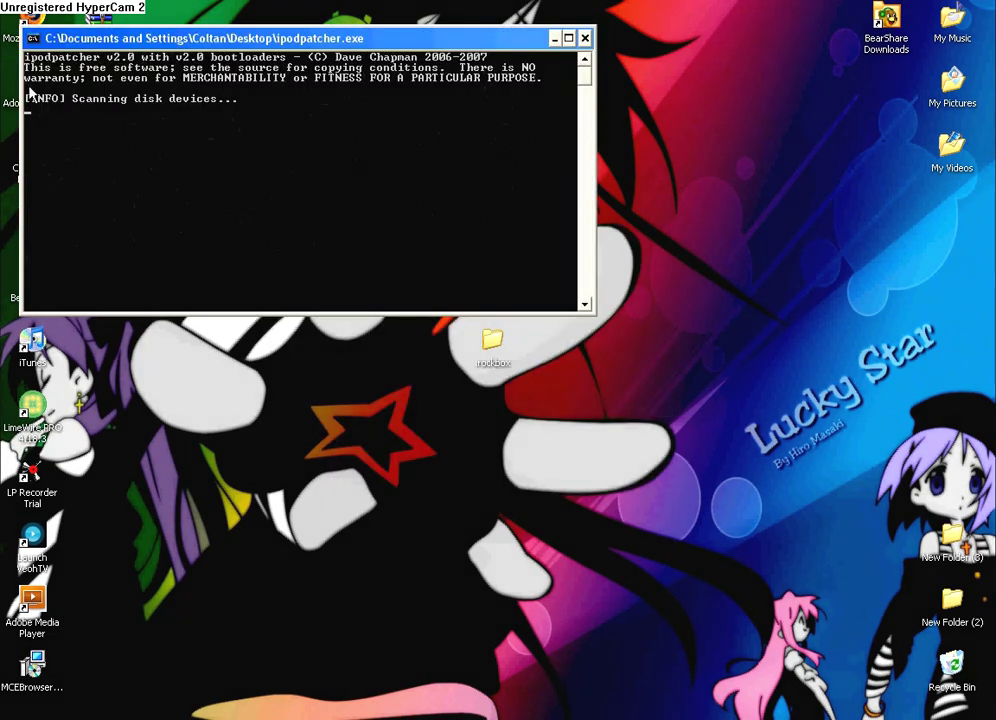
left_click(716, 541)
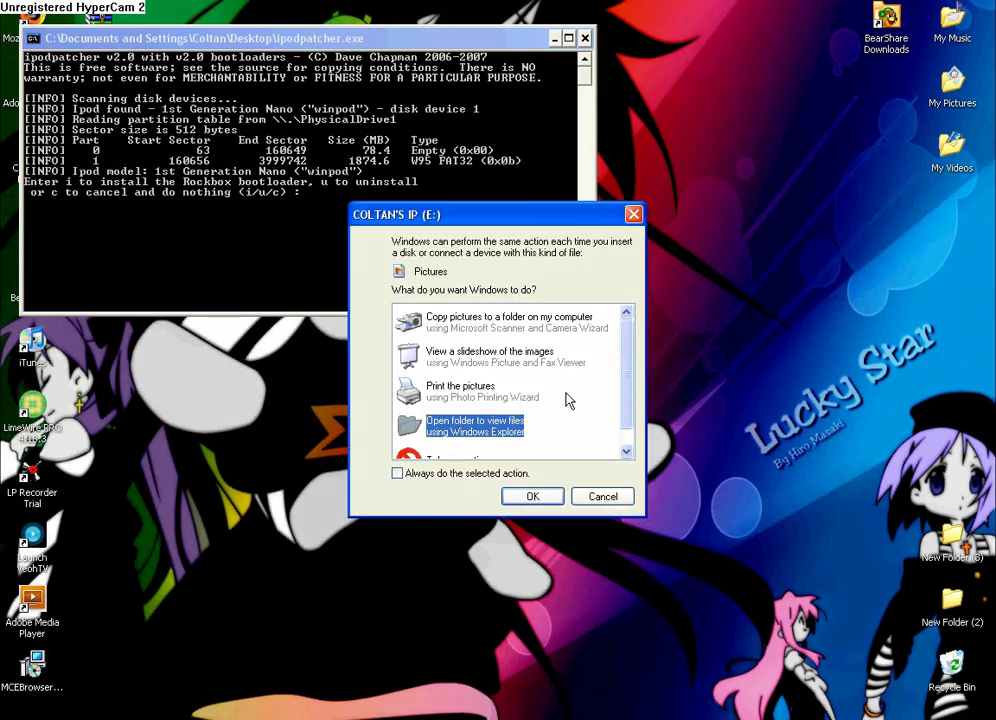
left_click(603, 494)
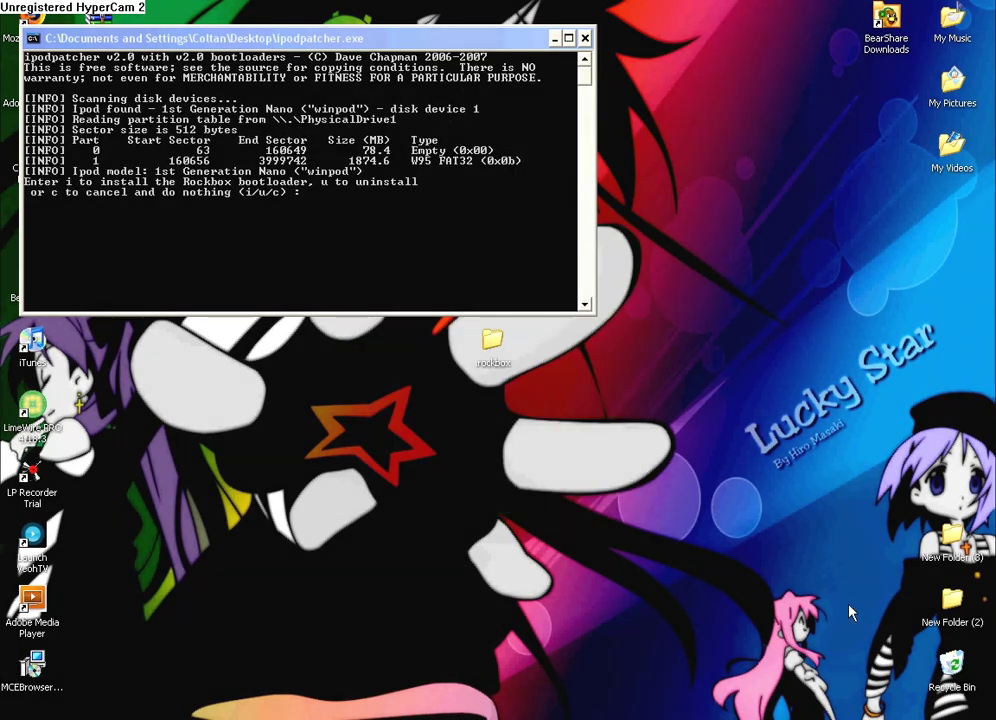
left_click(314, 198)
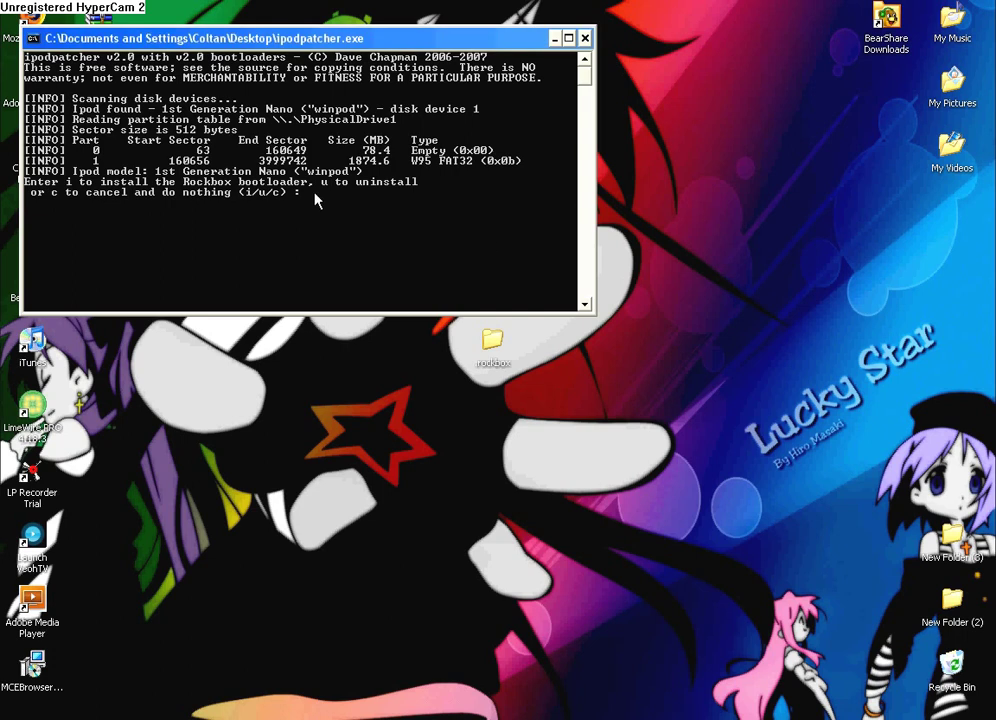
type("u")
key("Return")
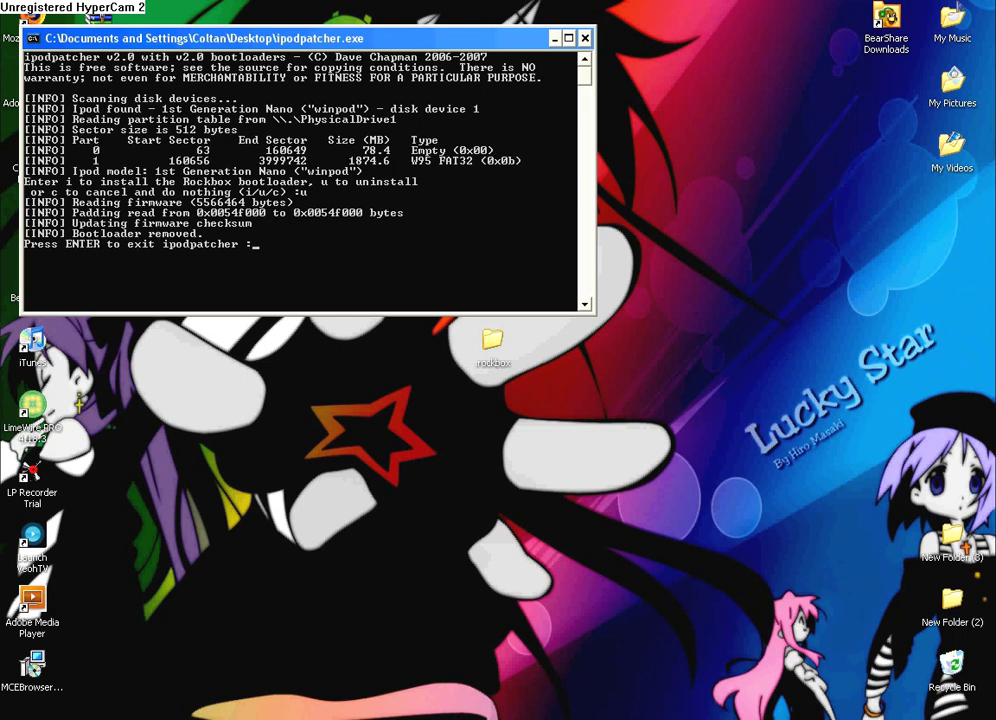
- Open the iPod drive (E:) from My Computer and delete its .rockbox folder
key("super")
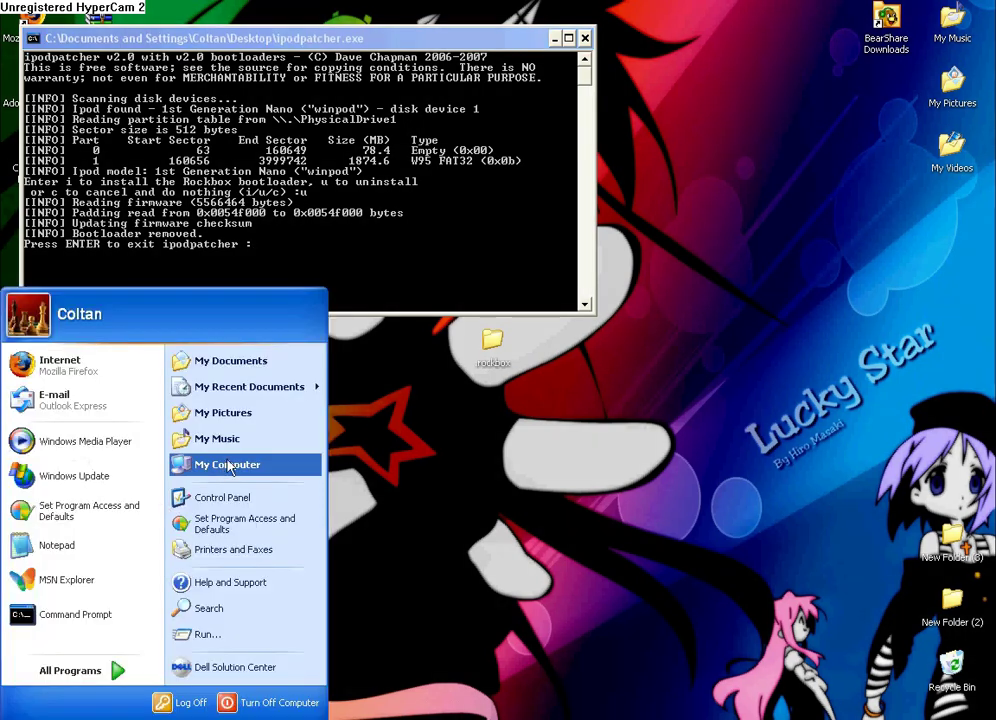
left_click(226, 465)
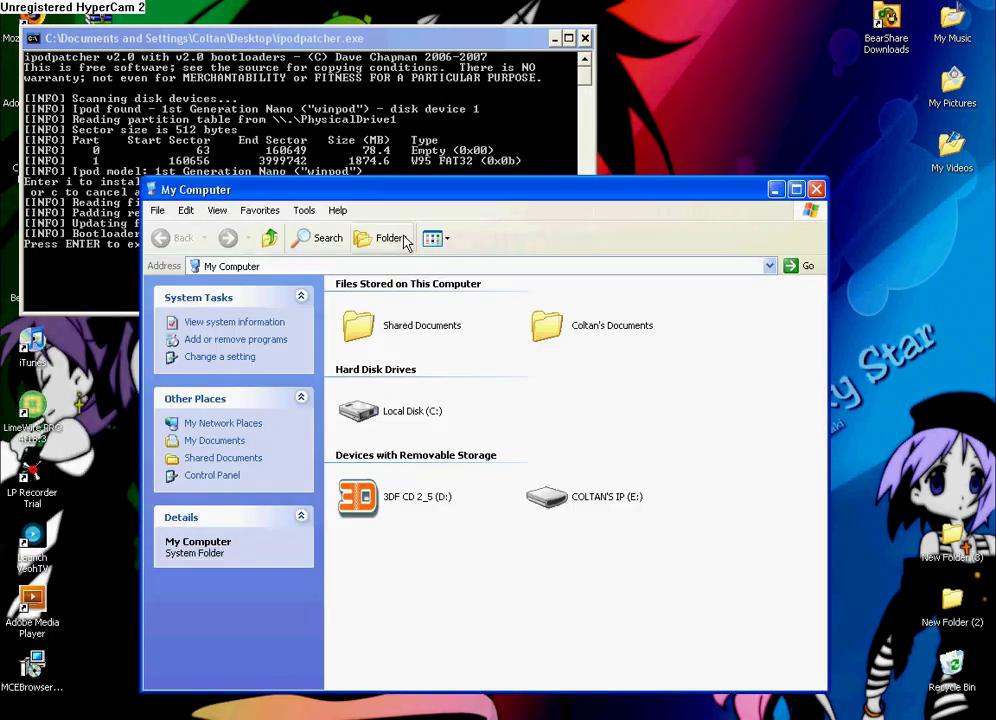
double_click(546, 496)
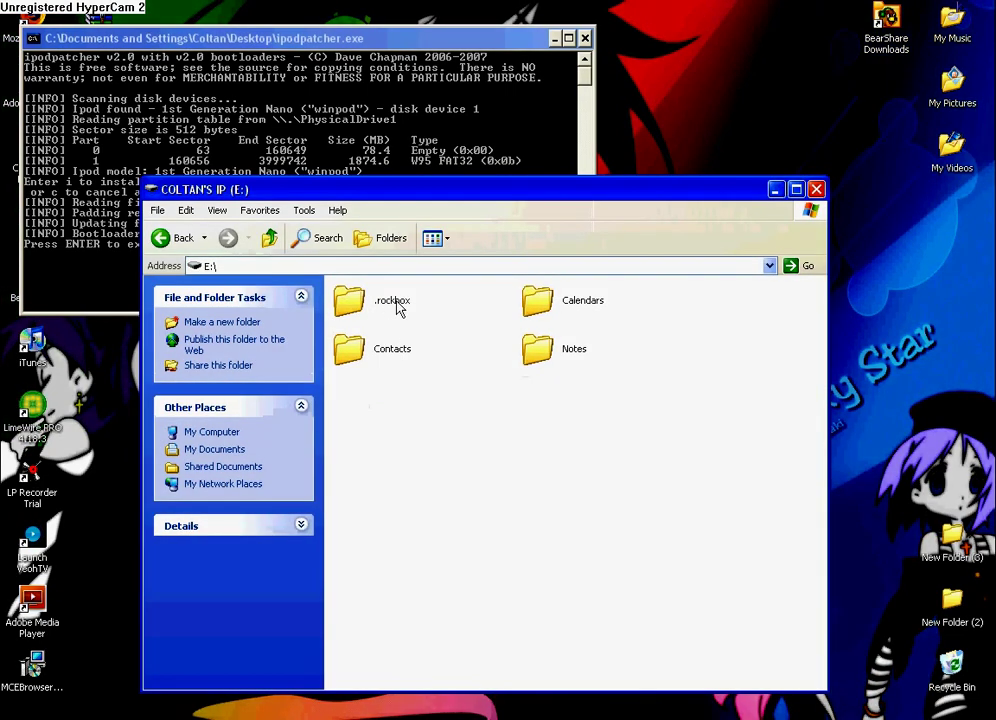
left_click(396, 304)
key("Delete")
key("Escape")
key("Return")
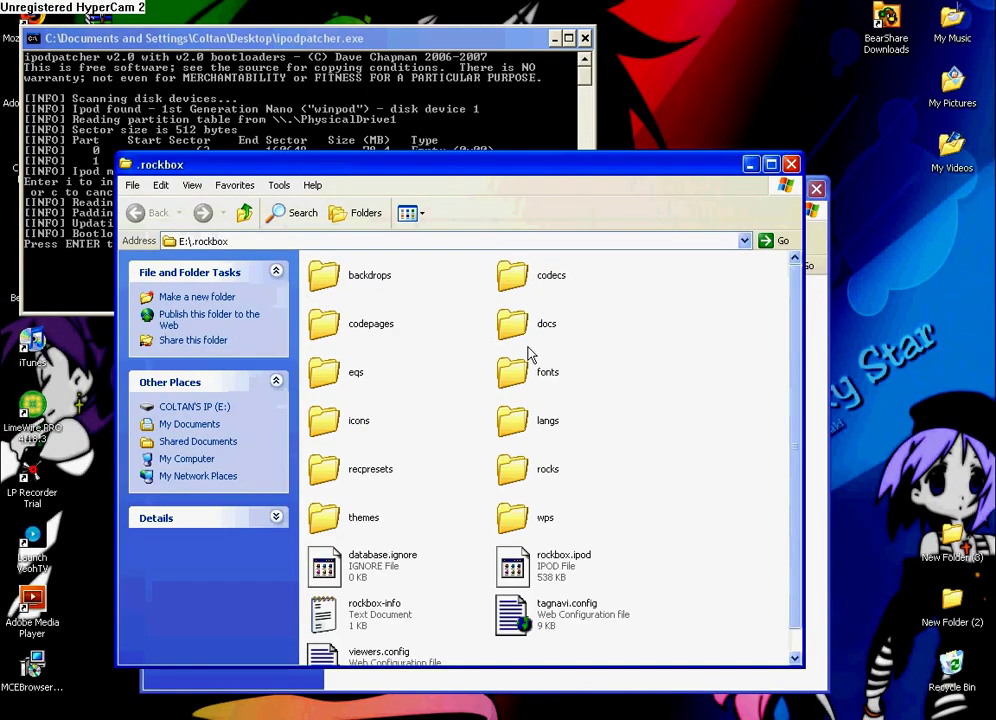
key("alt+F4")
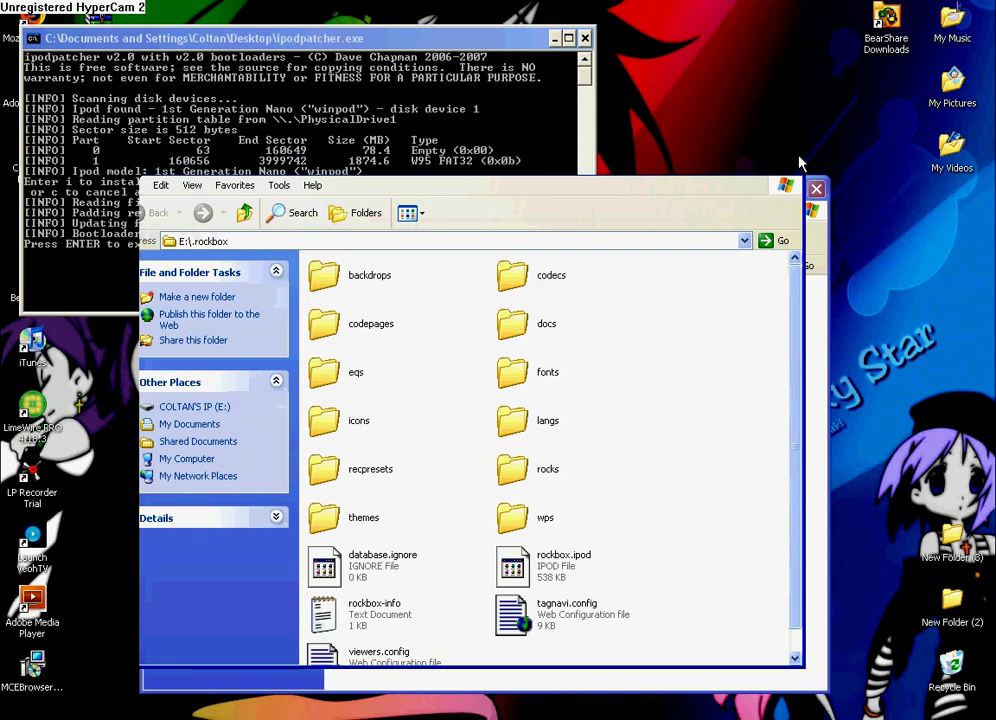
key("Delete")
left_click(558, 401)
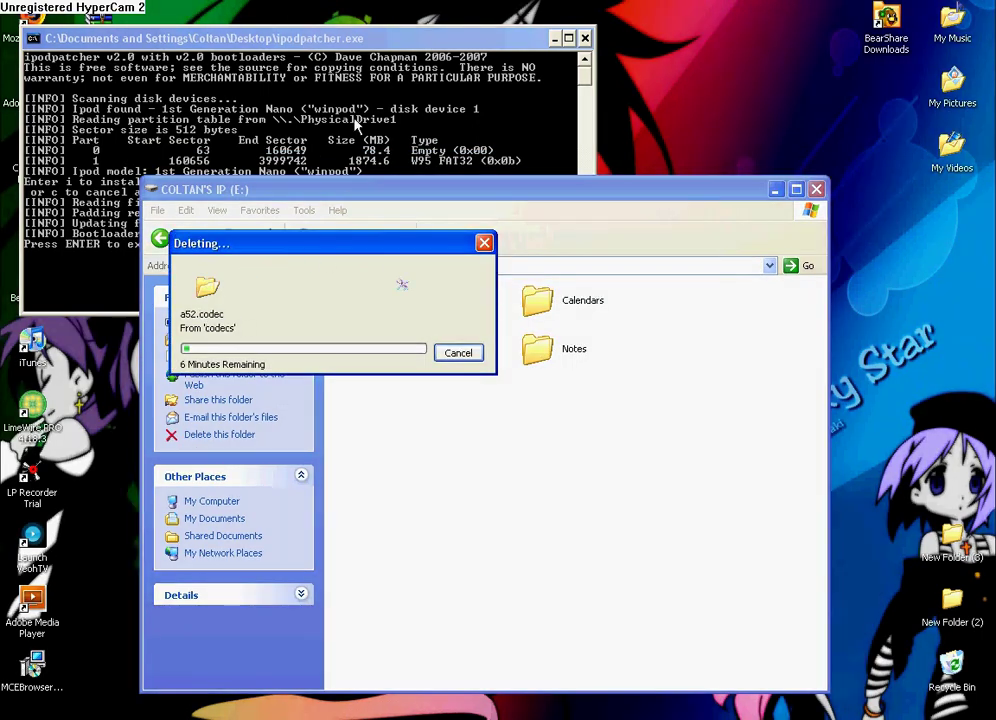
- Exit ipodpatcher and clear the iPod drive window and deletion progress dialog out of the way, returning to Firefox
left_click(248, 40)
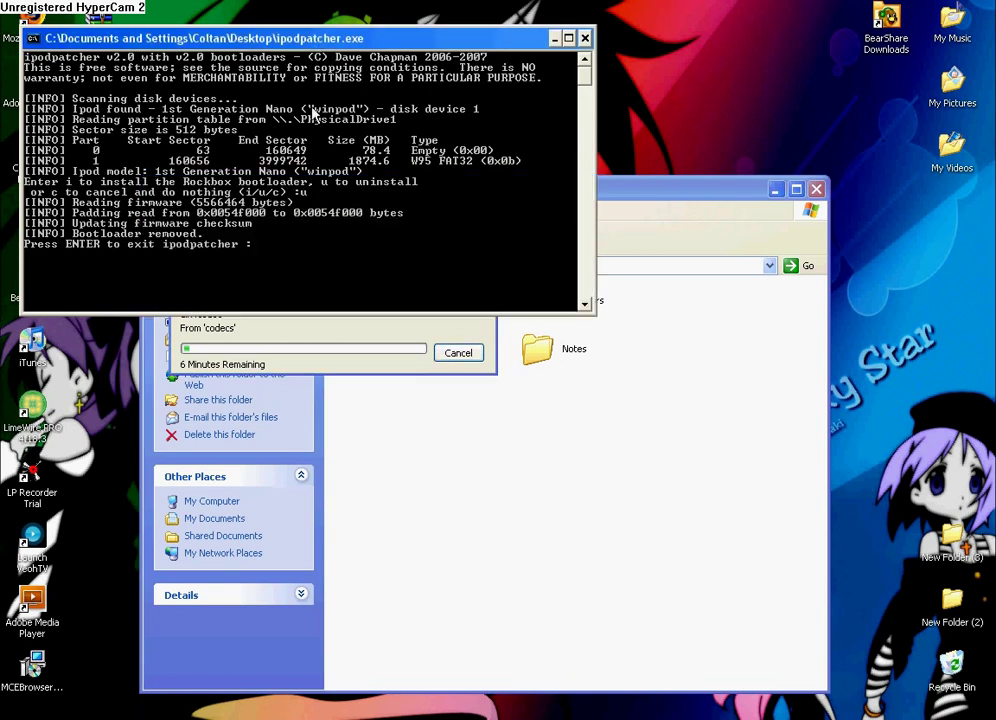
key("Return")
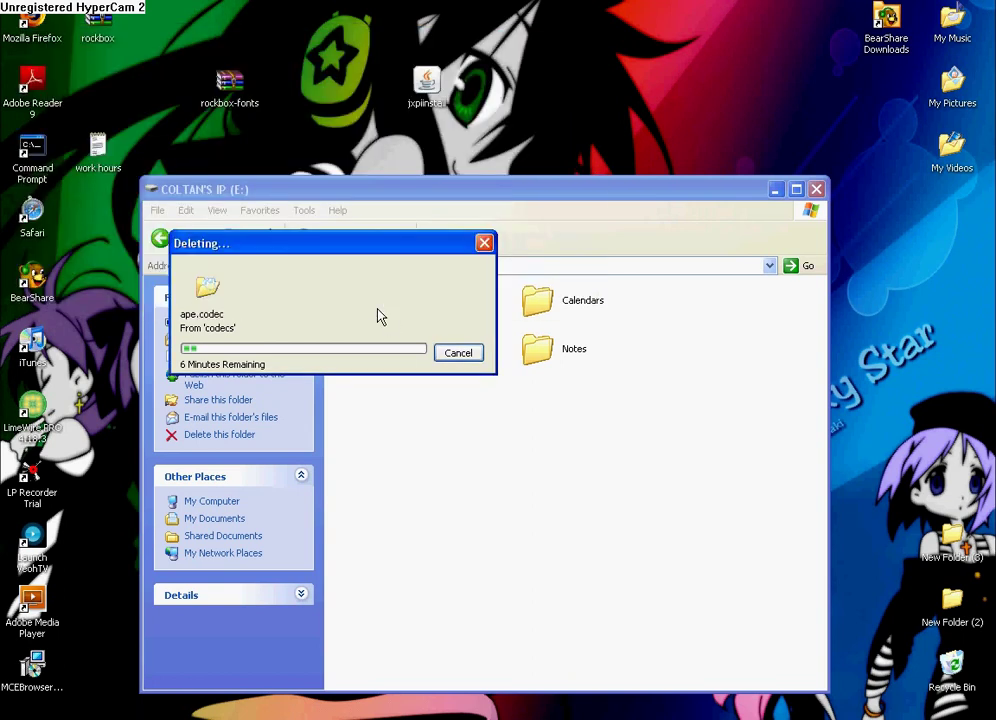
left_click(774, 189)
left_click_drag(382, 245, 813, 716)
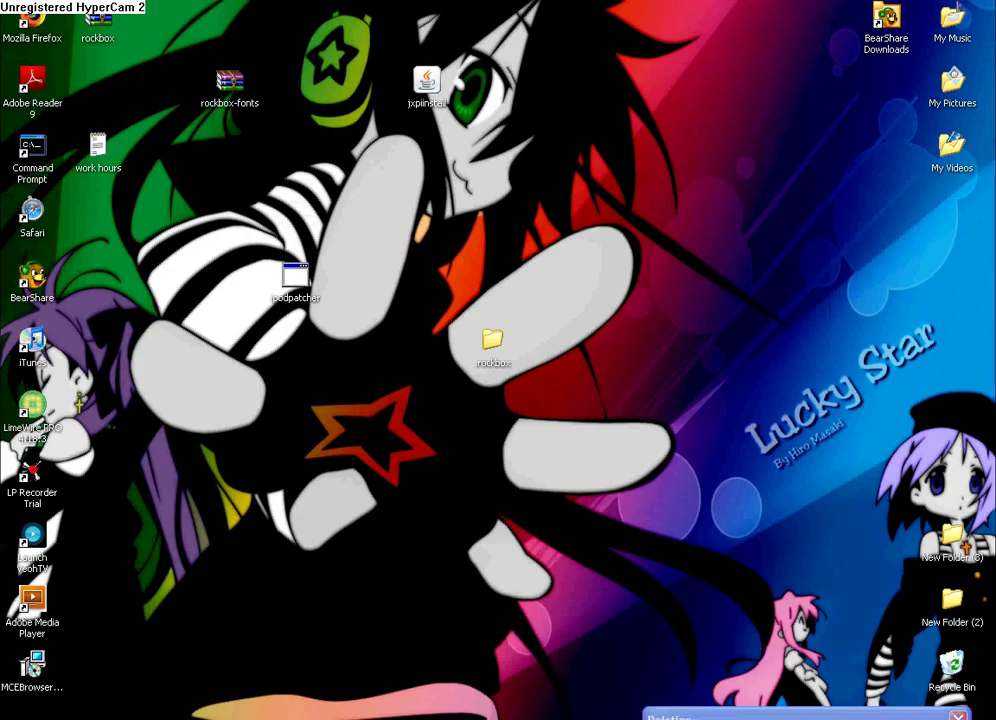
key("alt+Tab")
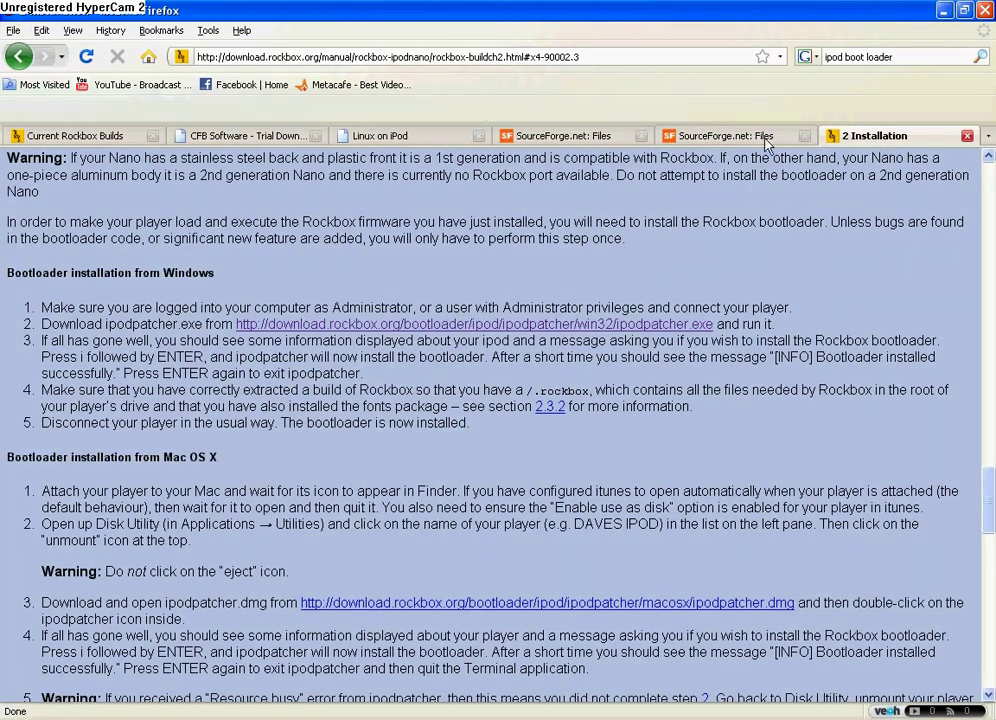
- View the CFB Software trial downloads page and check the primary-site download prompt for LRSetup.exe, dismissing it without saving
left_click(98, 140)
left_click(216, 140)
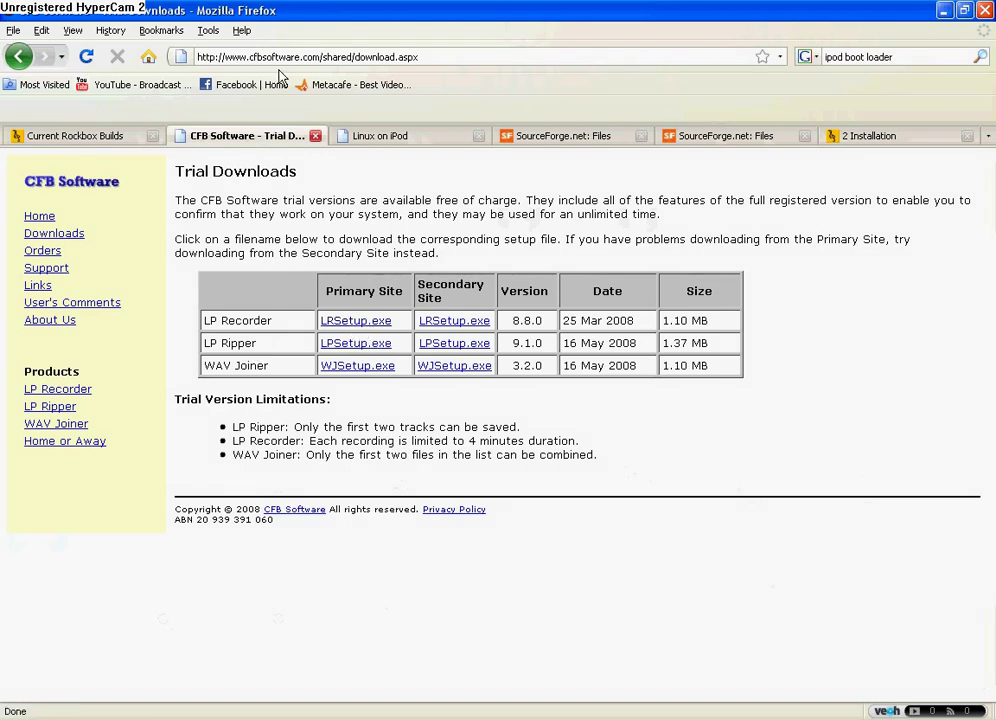
left_click(368, 324)
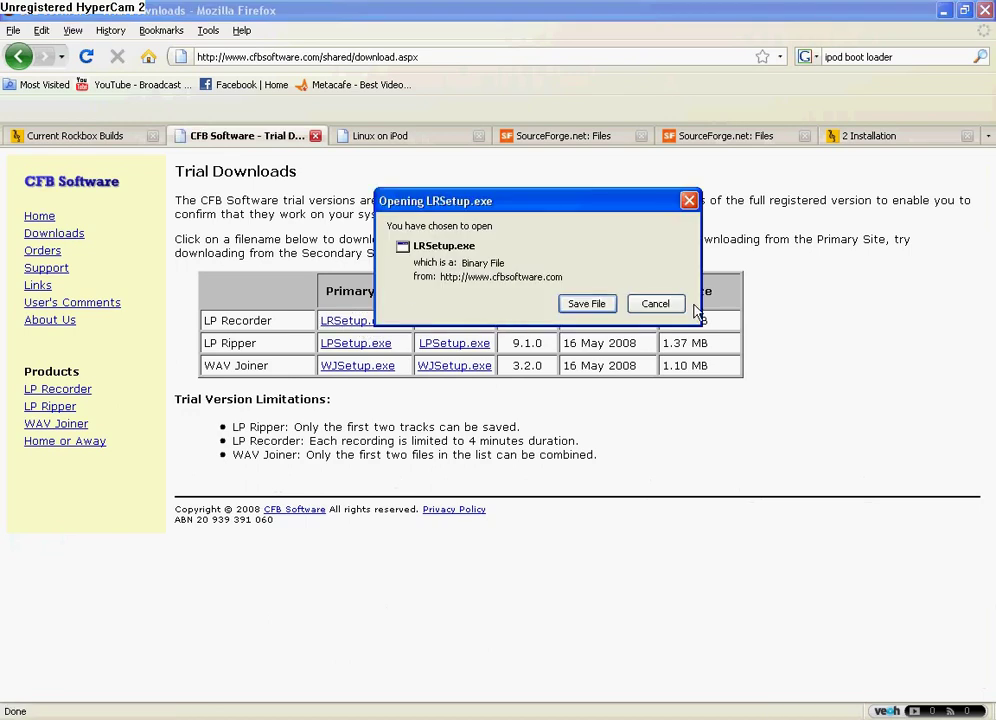
left_click(655, 303)
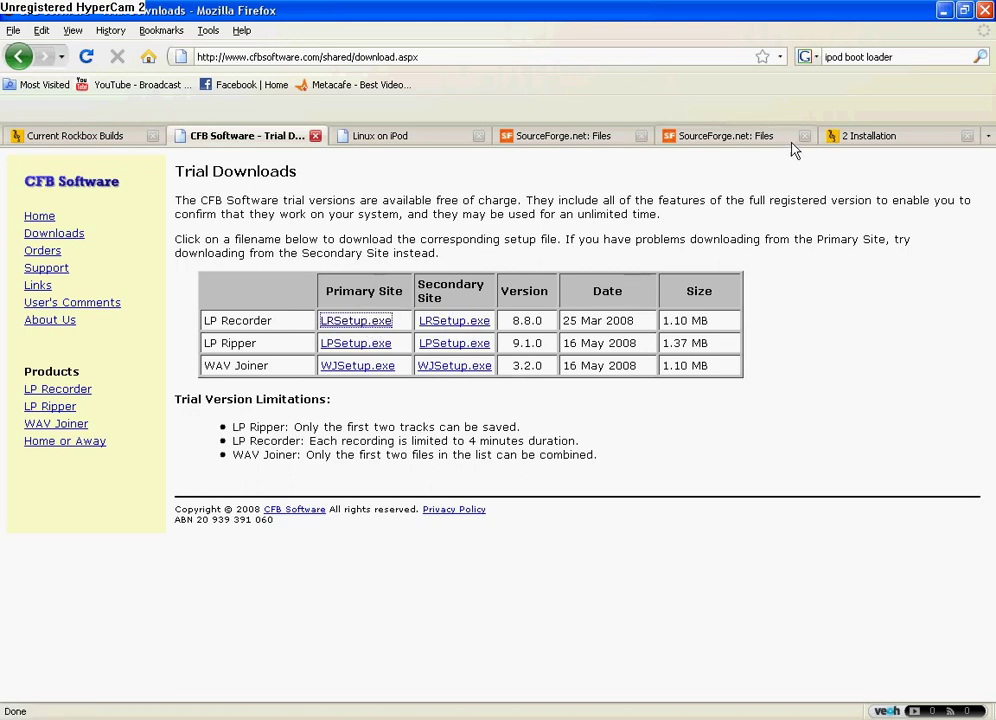
- Launch LP Recorder Trial from the desktop and continue past the registration dialogs with the trial version
left_click(945, 10)
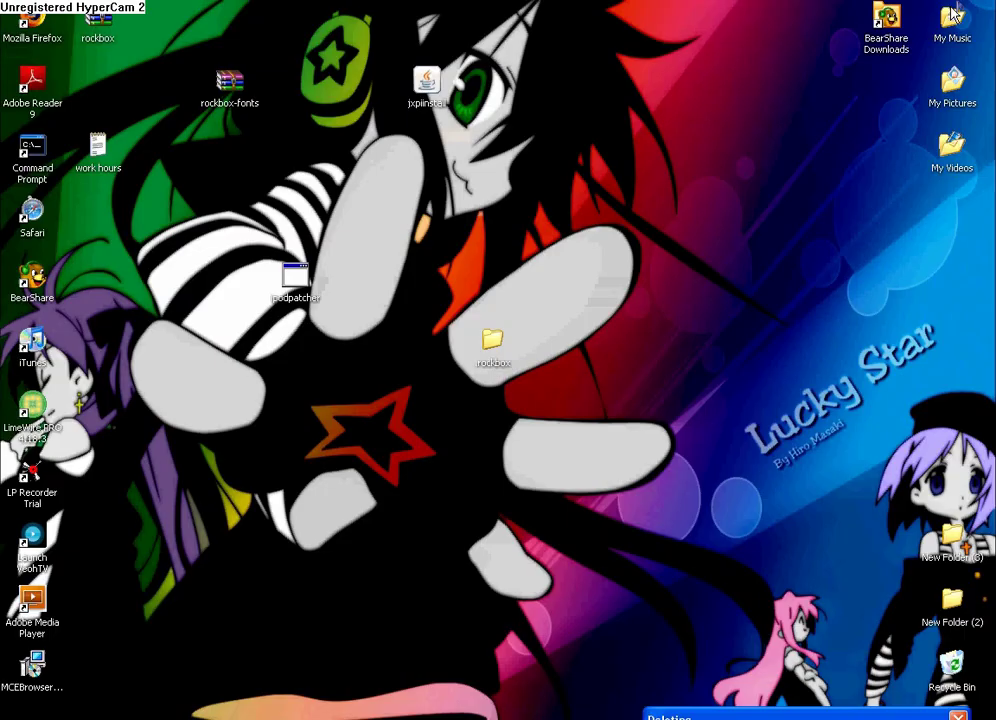
left_click(33, 480)
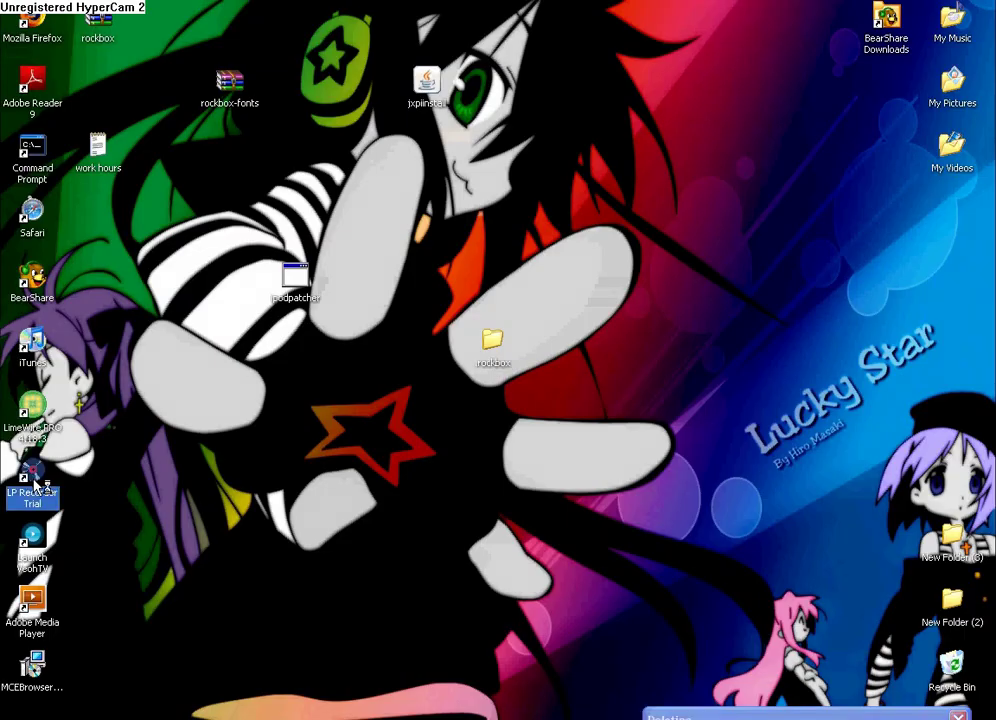
double_click(33, 478)
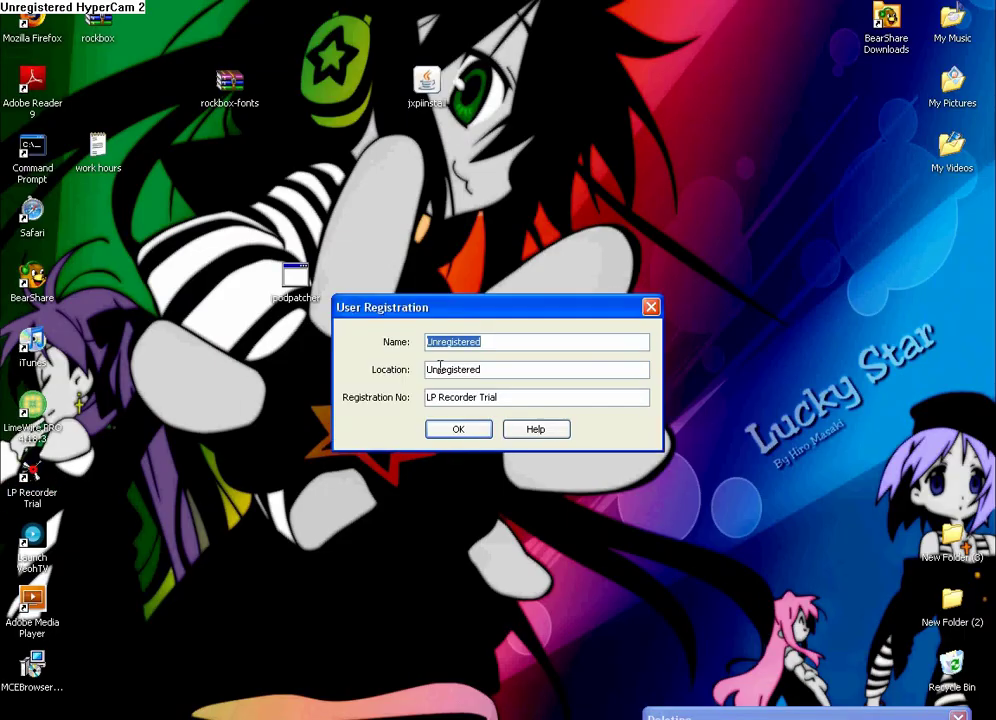
left_click_drag(506, 310, 611, 244)
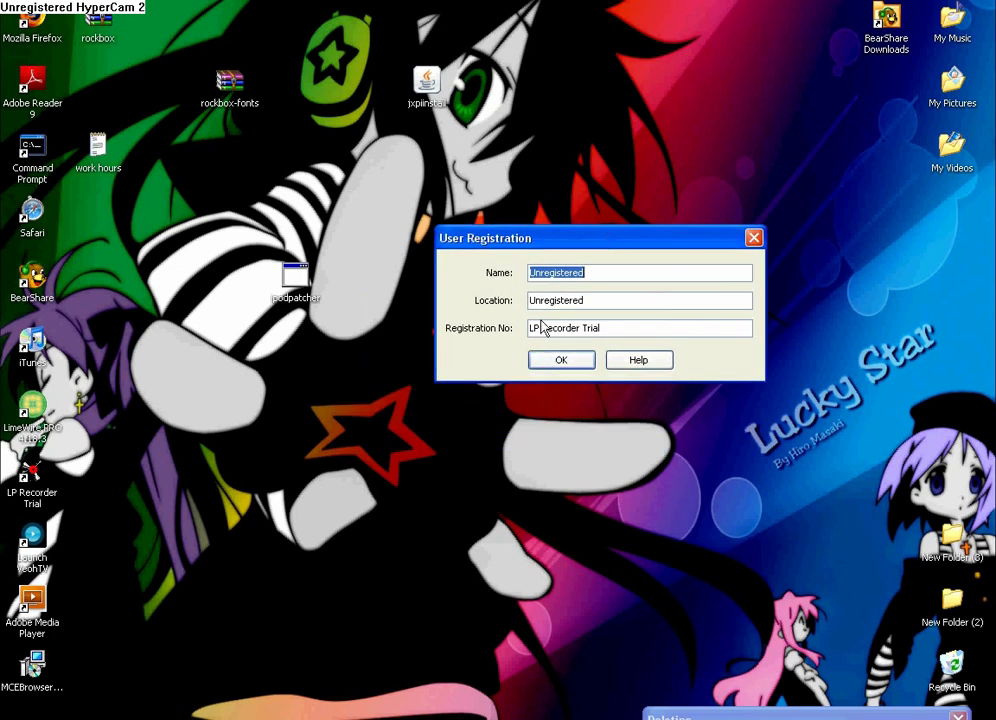
left_click(551, 364)
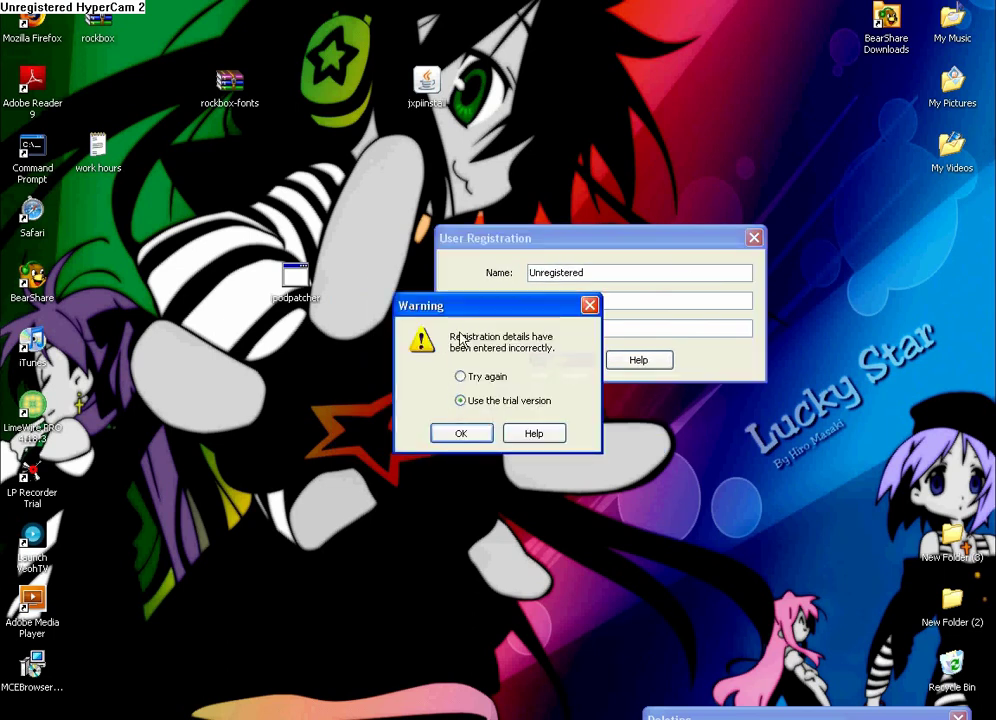
left_click(451, 438)
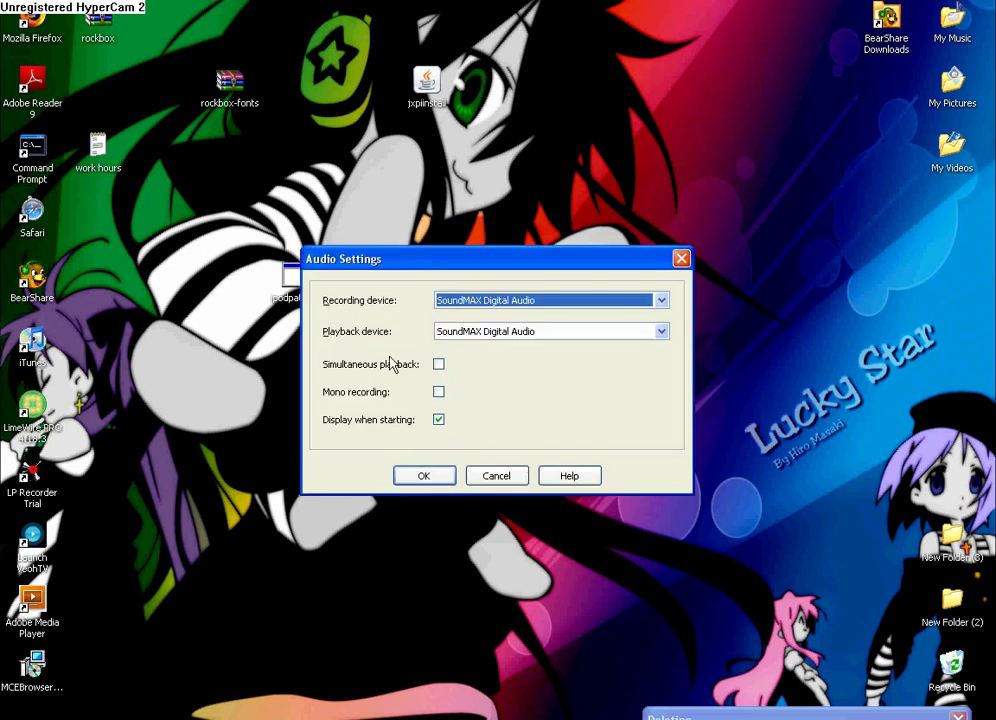
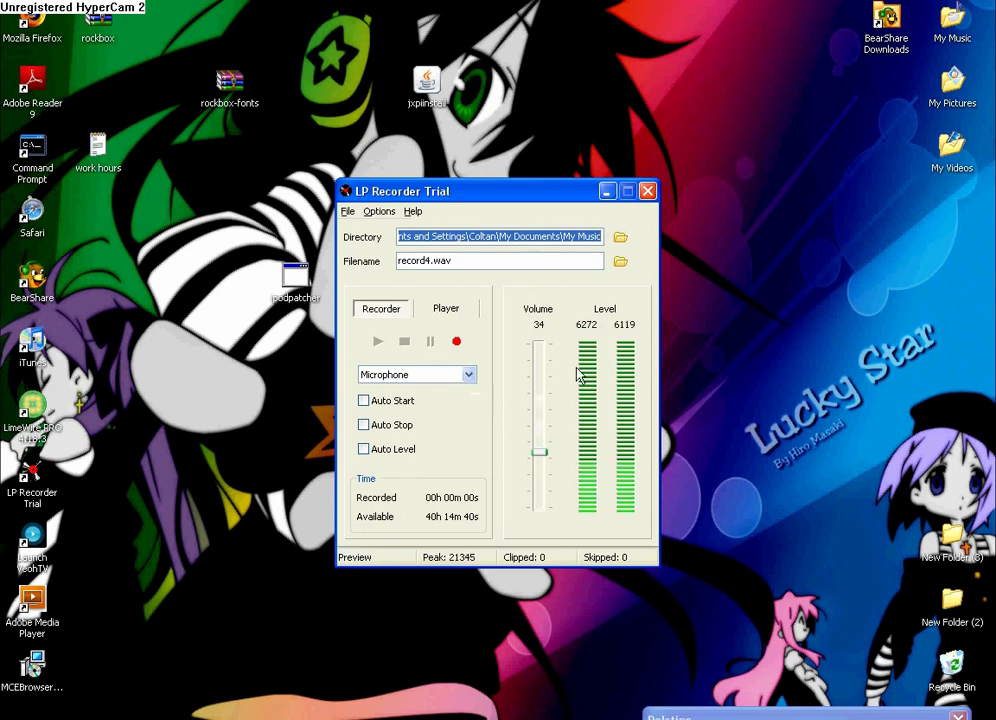
- Set the recording source to Stereo Mix, enable Auto Level, and name the recording ismfof.wav
left_click(470, 377)
left_click(468, 376)
left_click(468, 376)
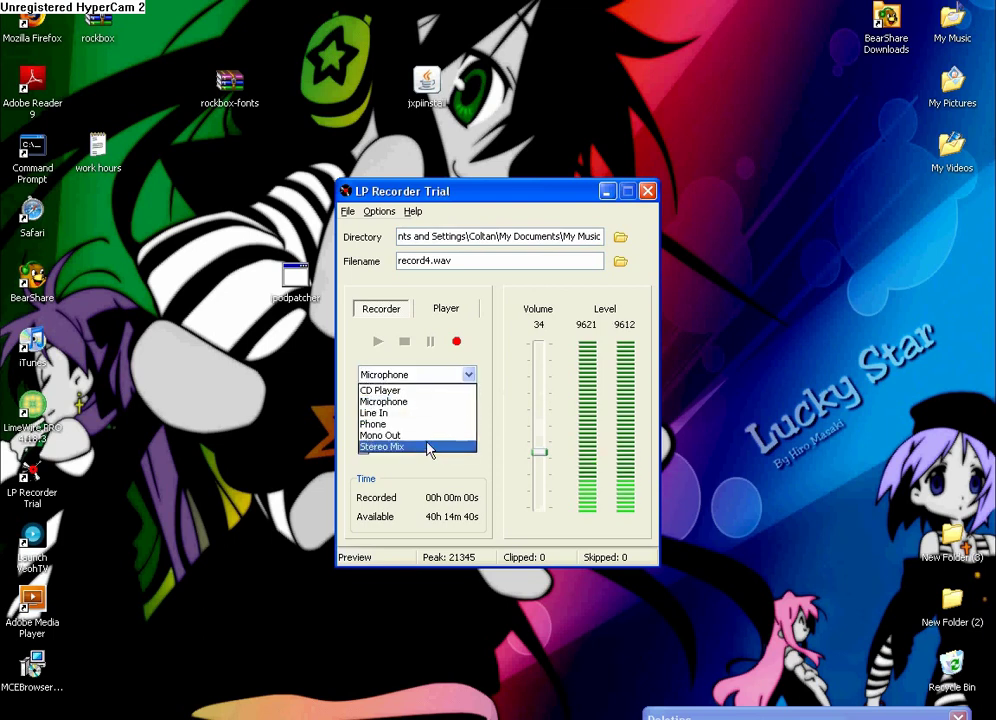
left_click(398, 446)
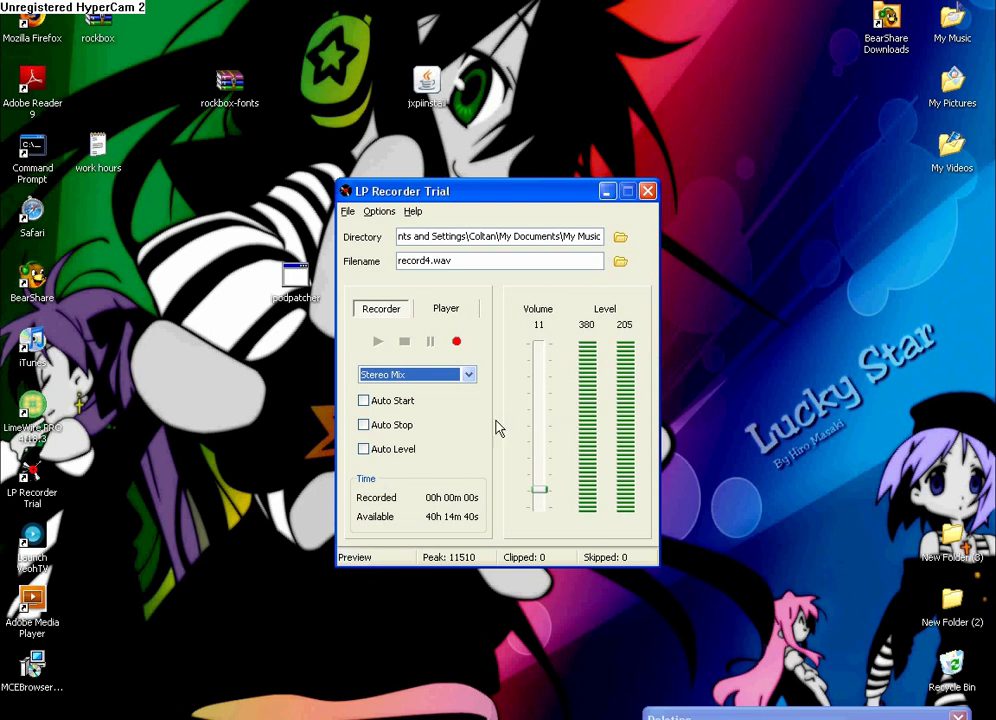
left_click(367, 457)
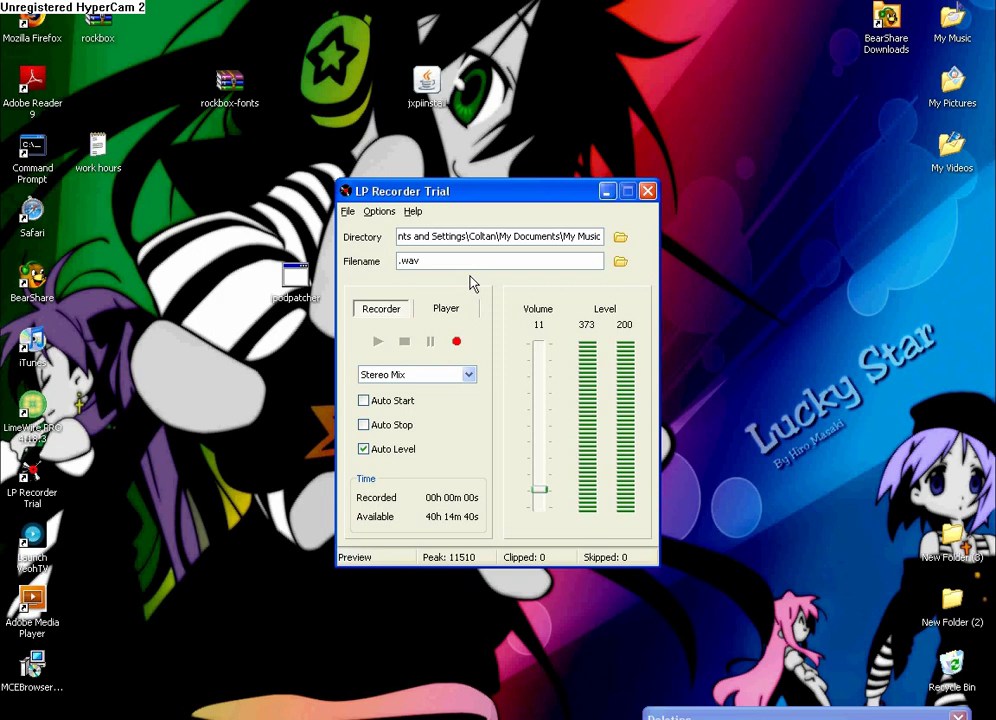
type("ismfof")
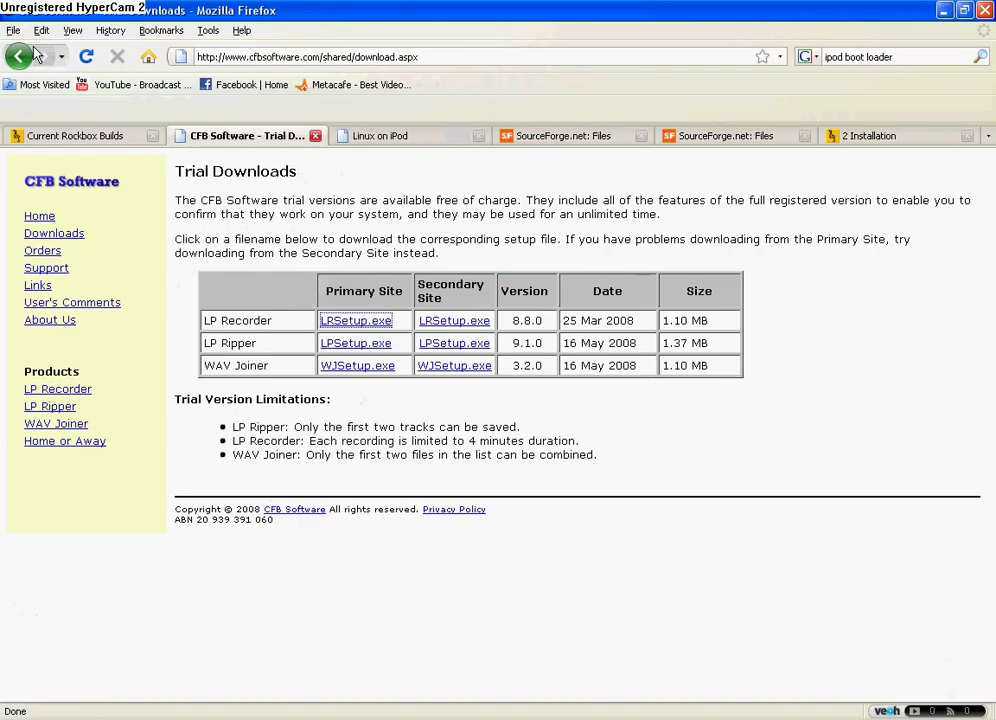
- Open the bookmarked YouTube home page in a new Firefox tab
left_click(13, 30)
left_click(45, 78)
left_click(13, 30)
left_click(37, 63)
left_click(160, 86)
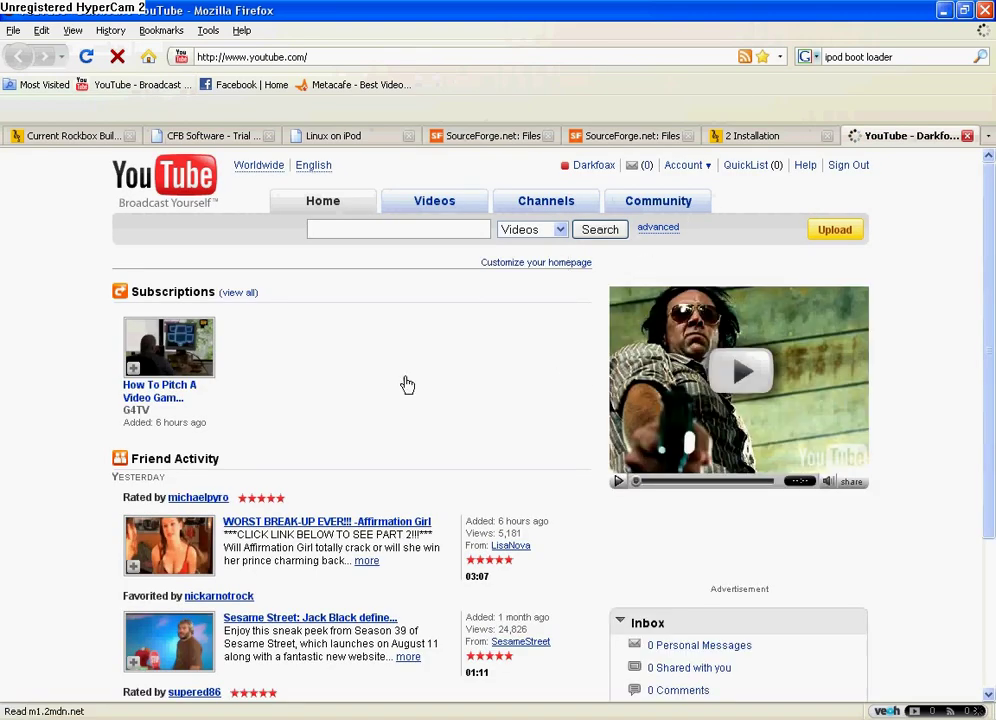
- Search YouTube for ismfof and open the video ISMFOF: The Musical
left_click(373, 229)
type("ism")
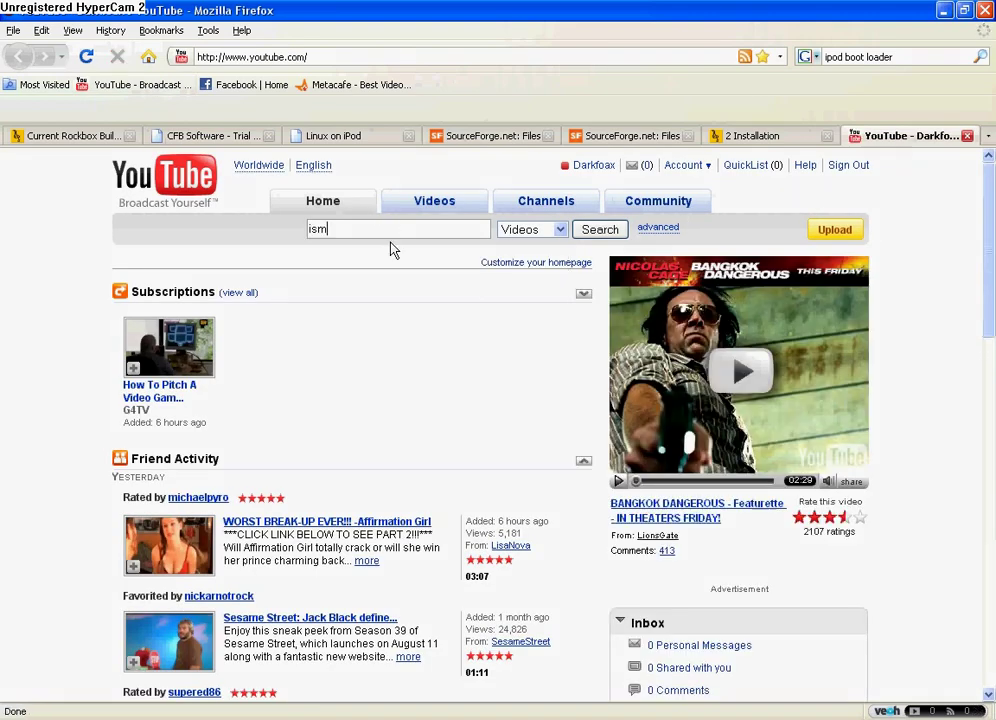
type("fof")
key("Return")
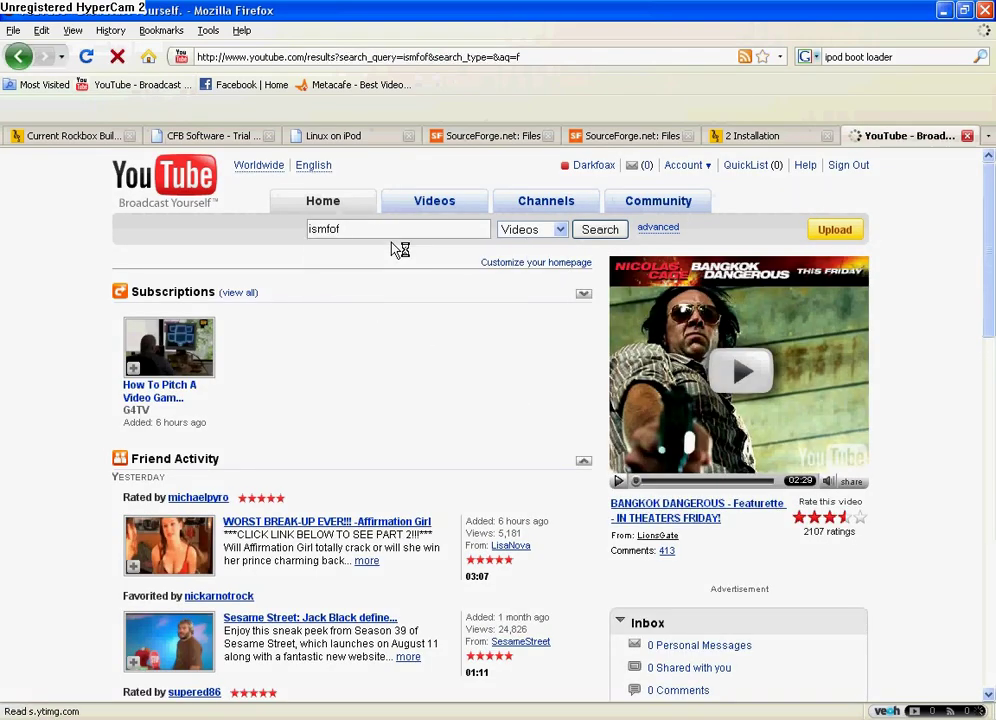
left_click(327, 387)
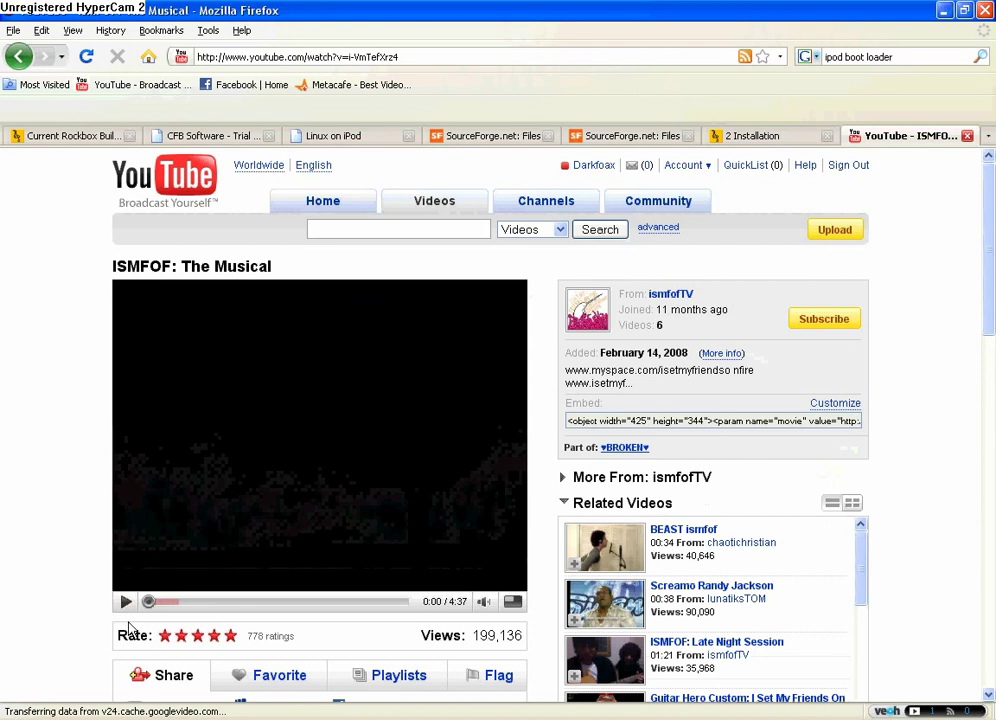
- Start recording in LP Recorder while playing the YouTube video, and move the recorder window clear of the video picture
key("alt+Tab")
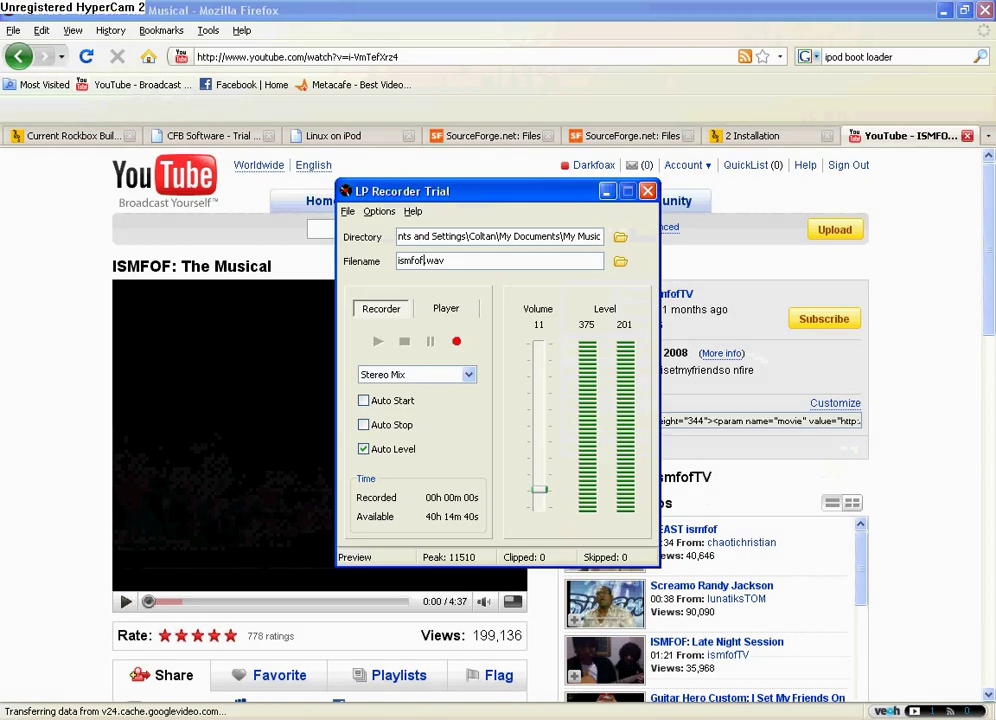
left_click(456, 343)
left_click(126, 602)
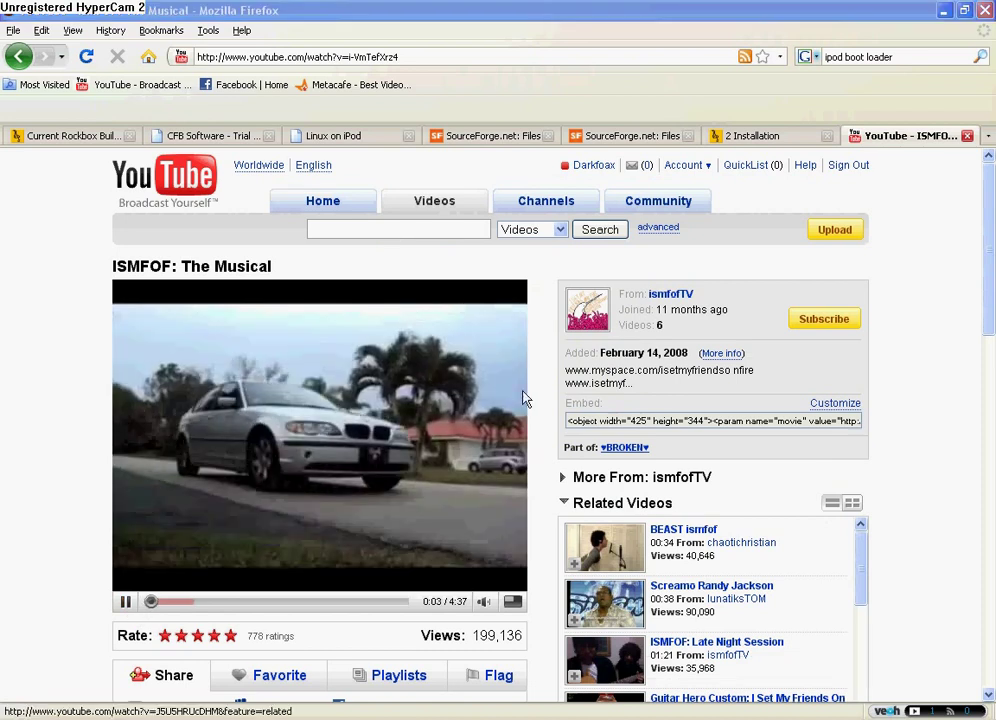
key("alt+Tab")
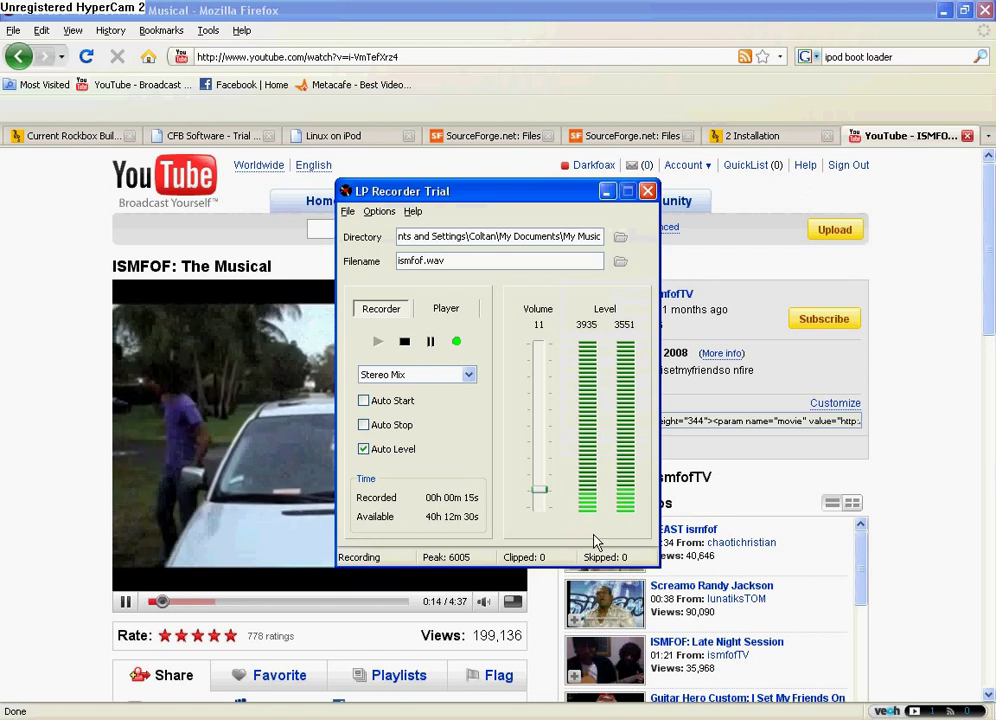
left_click_drag(424, 190, 640, 245)
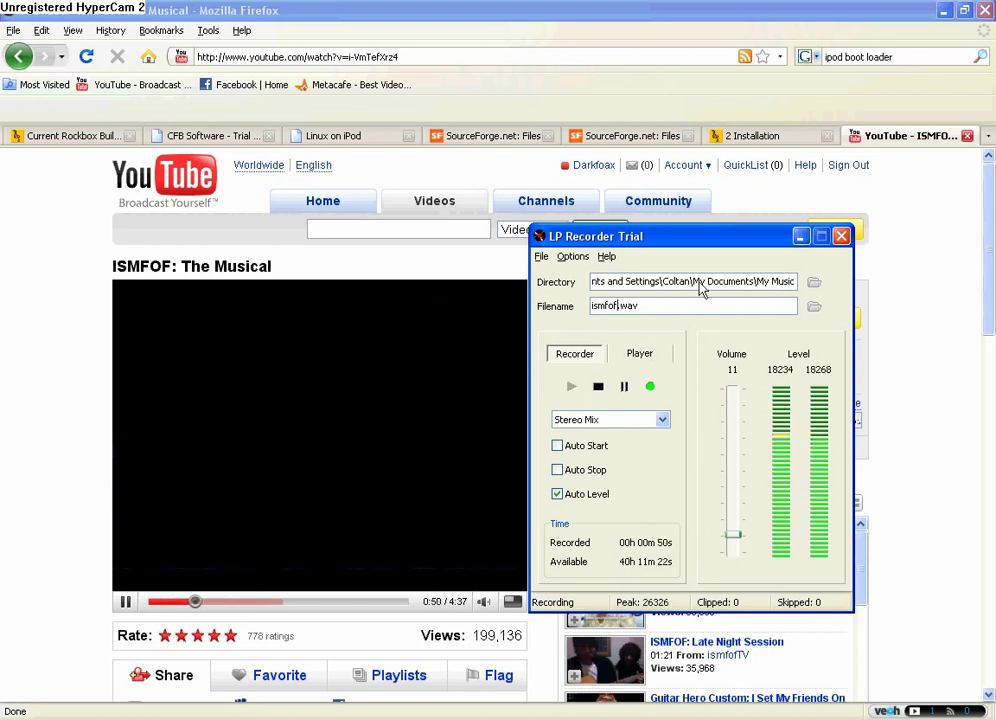
- Stop the LP Recorder recording, and pause the YouTube video and close its tab
left_click(650, 387)
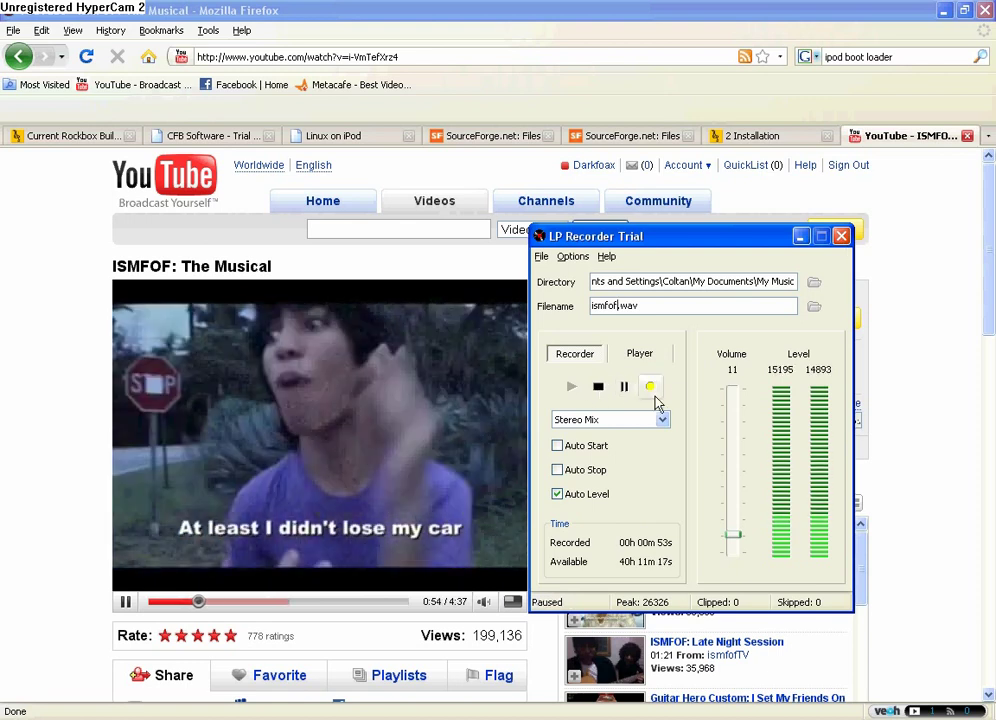
left_click(598, 386)
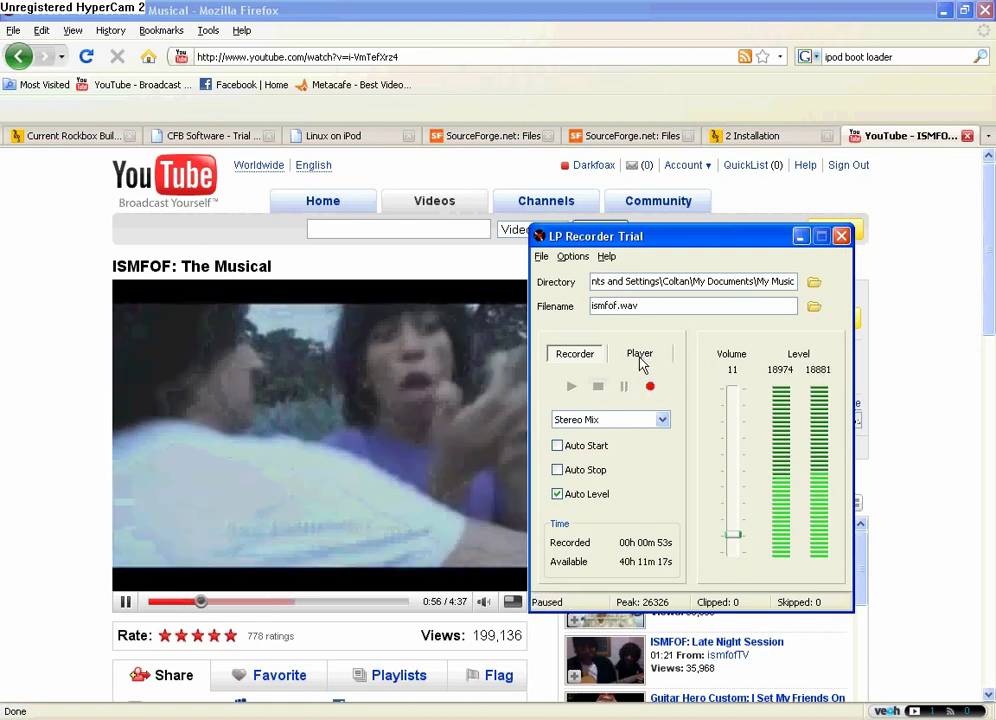
left_click(125, 601)
left_click(967, 135)
- Play back the ismfof.wav recording in LP Recorder, then stop playback and close the program
key("alt+Tab")
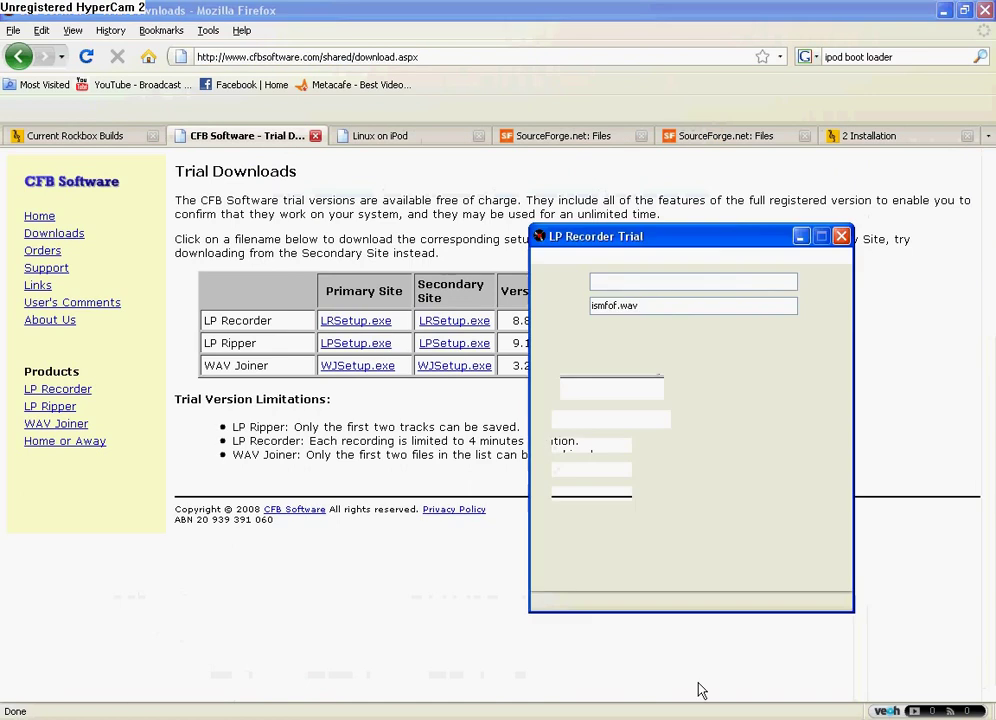
left_click(640, 353)
left_click(570, 387)
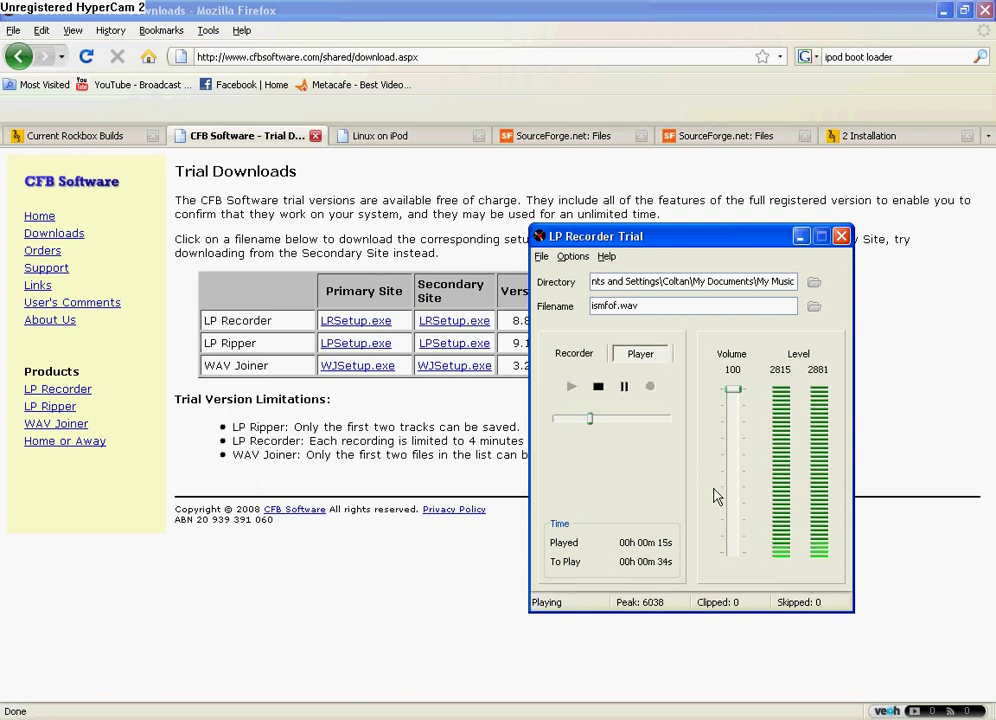
left_click(598, 387)
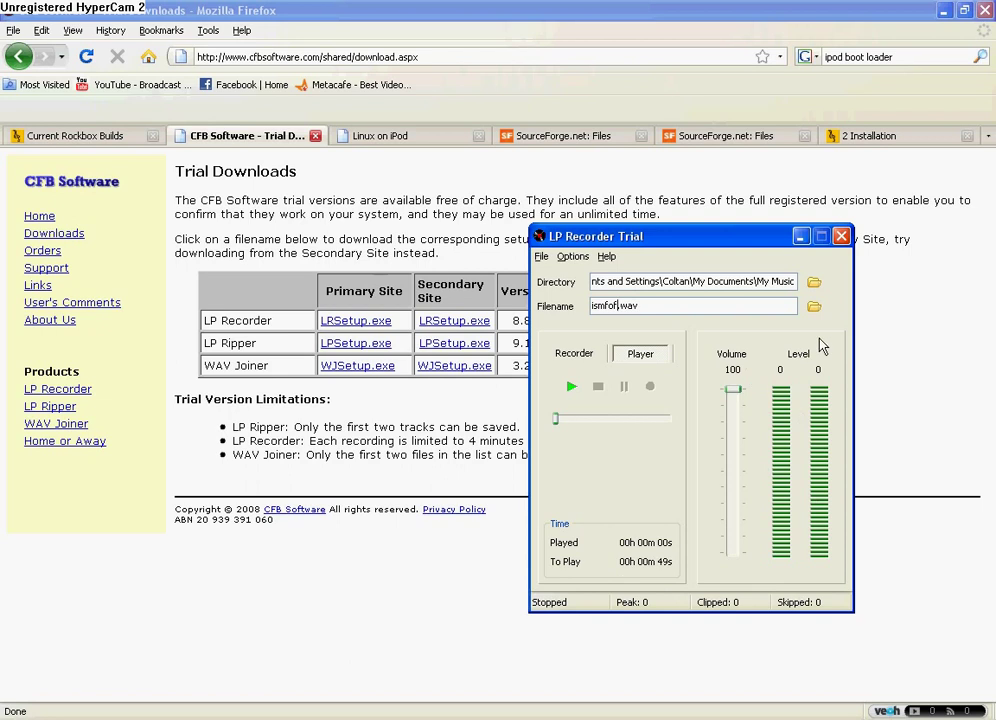
left_click(841, 236)
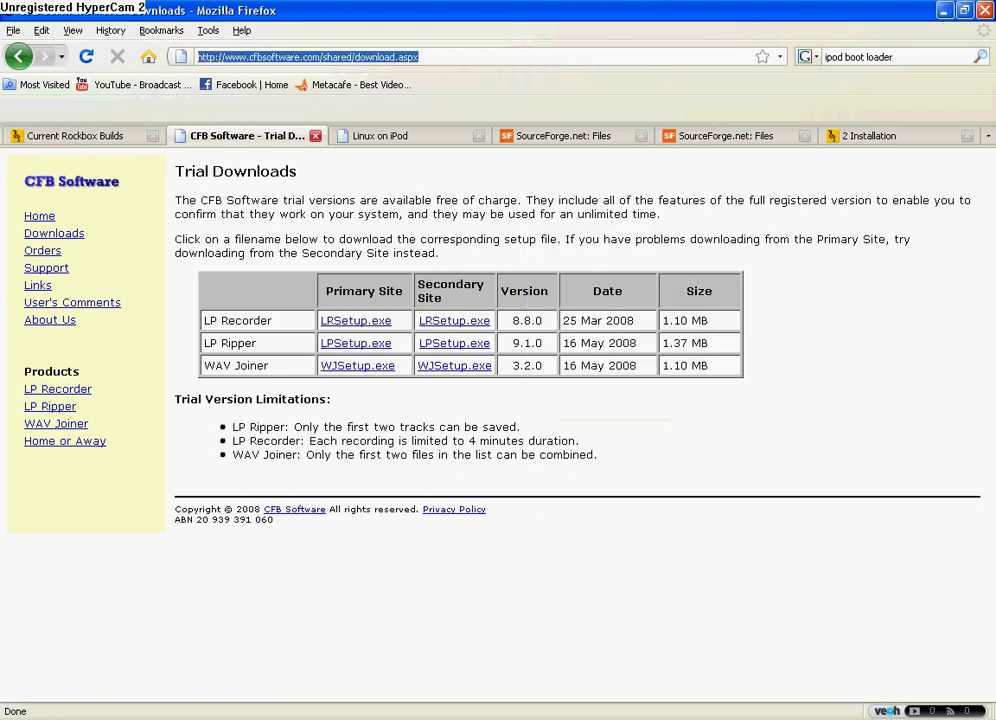
- Look through the open SourceForge ipodlinux tabs and return to the Linux on iPod downloads page
left_click(390, 140)
left_click(520, 138)
left_click(690, 138)
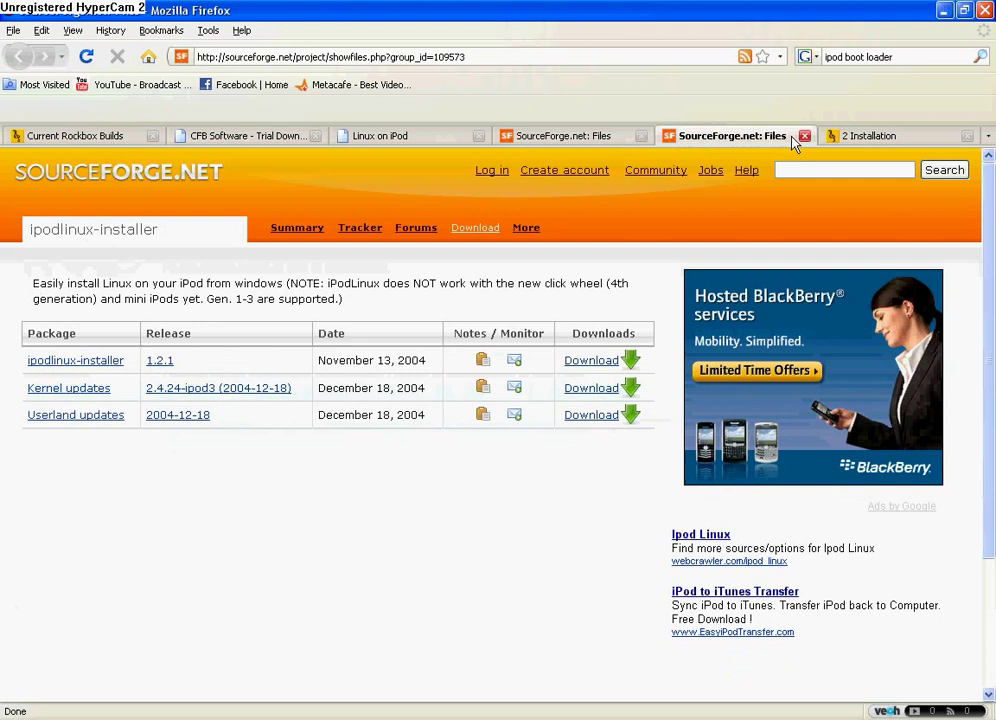
left_click(466, 143)
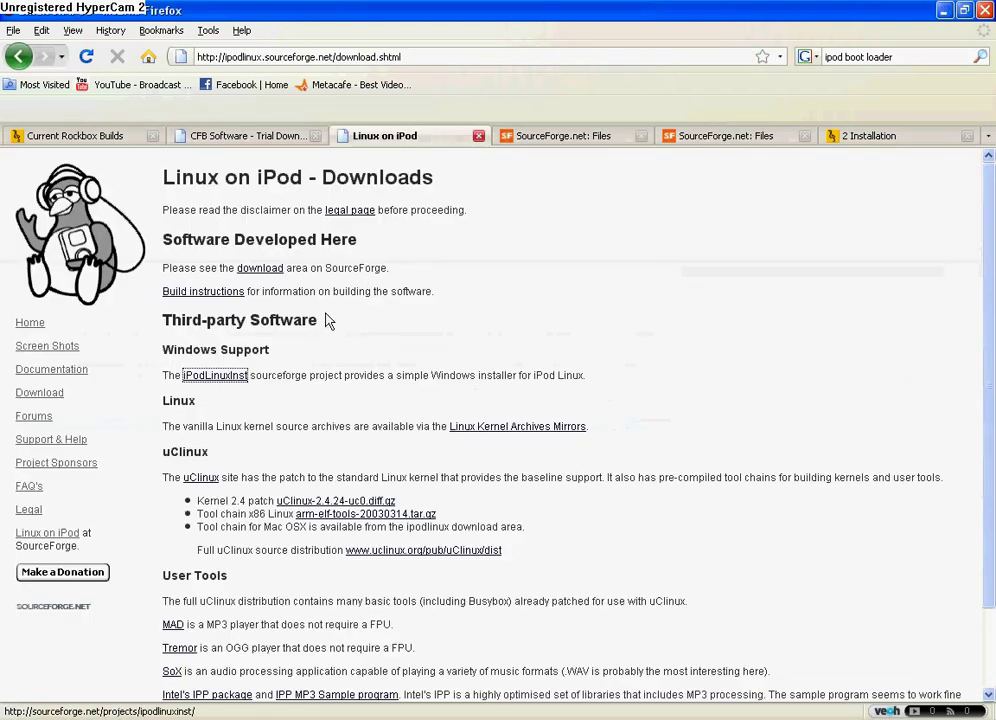